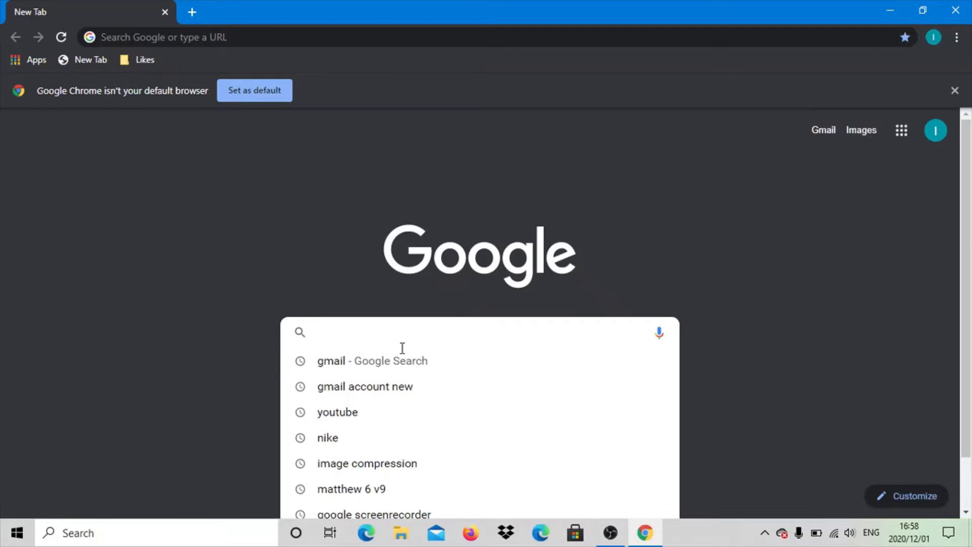
- Open the Google Account sign-up page through the recent search "gmail account new"
left_click(369, 386)
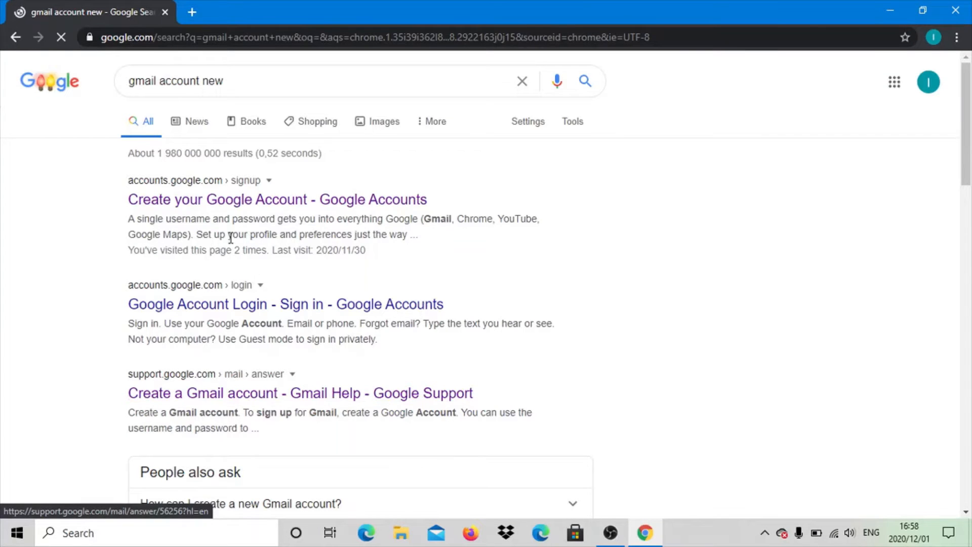
left_click(194, 199)
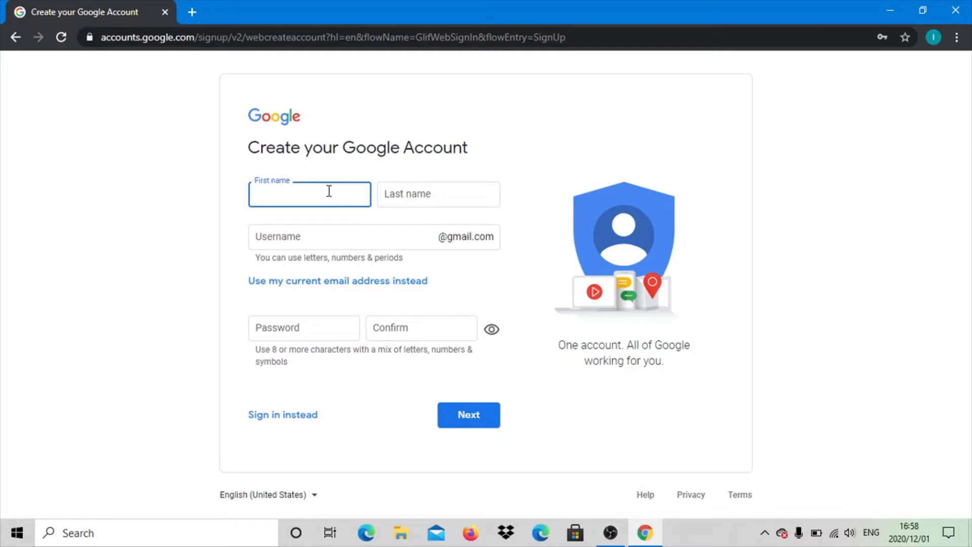
- Fill in the account holder's first and last name on the sign-up form
key("Caps_Lock")
type("B")
key("Caps_Lock")
type("lood")
key("Tab")
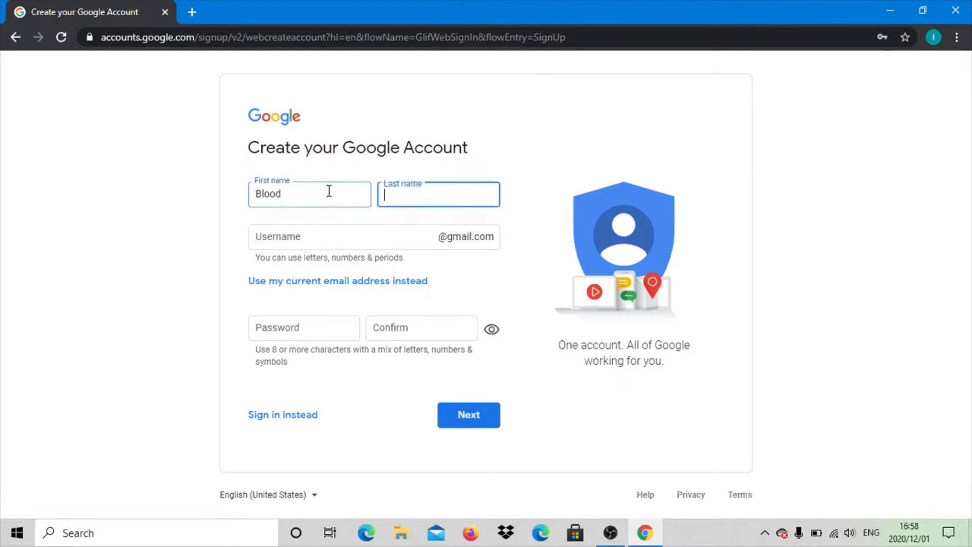
key("Caps_Lock")
type("D")
key("Caps_Lock")
type("onor")
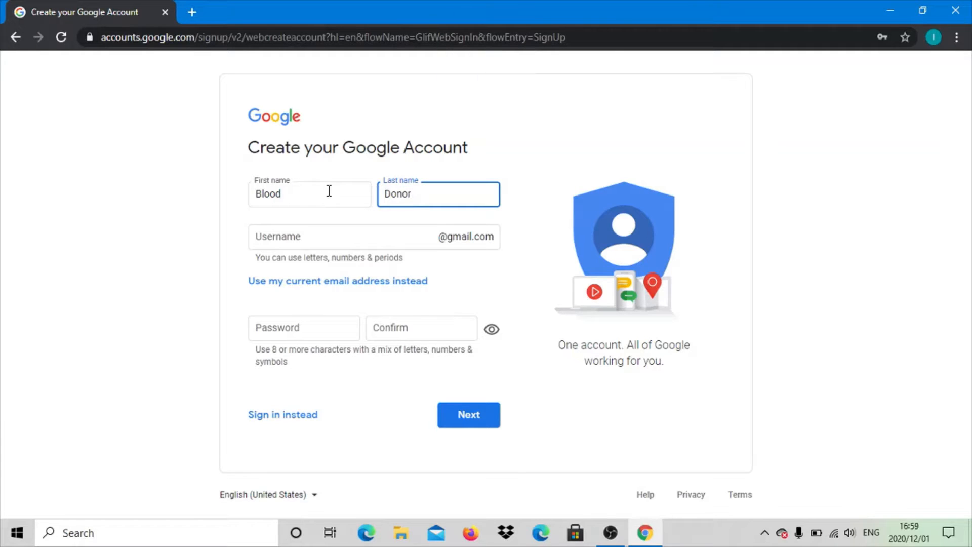
key("Tab")
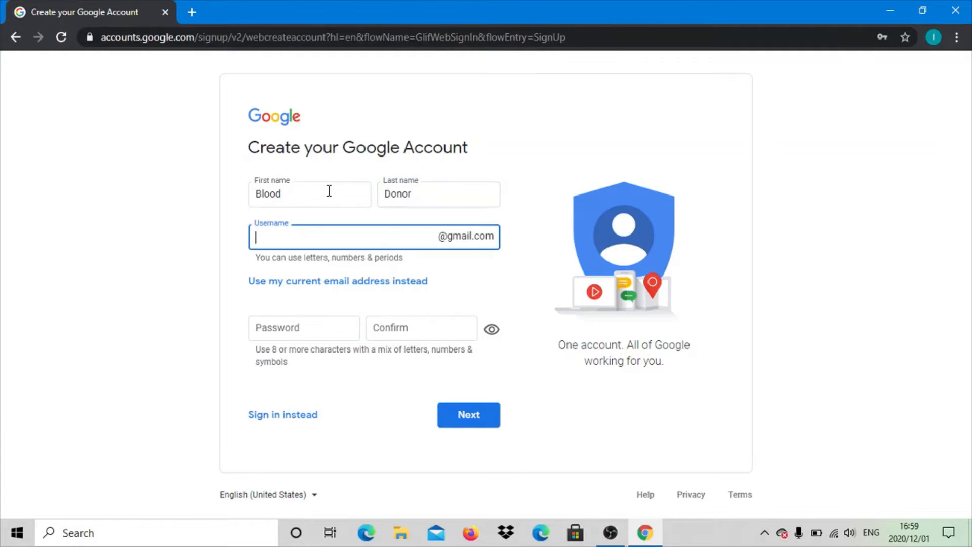
- Enter a Gmail username made of the first and last name joined without a space
key("Caps_Lock")
key("Caps_Lock")
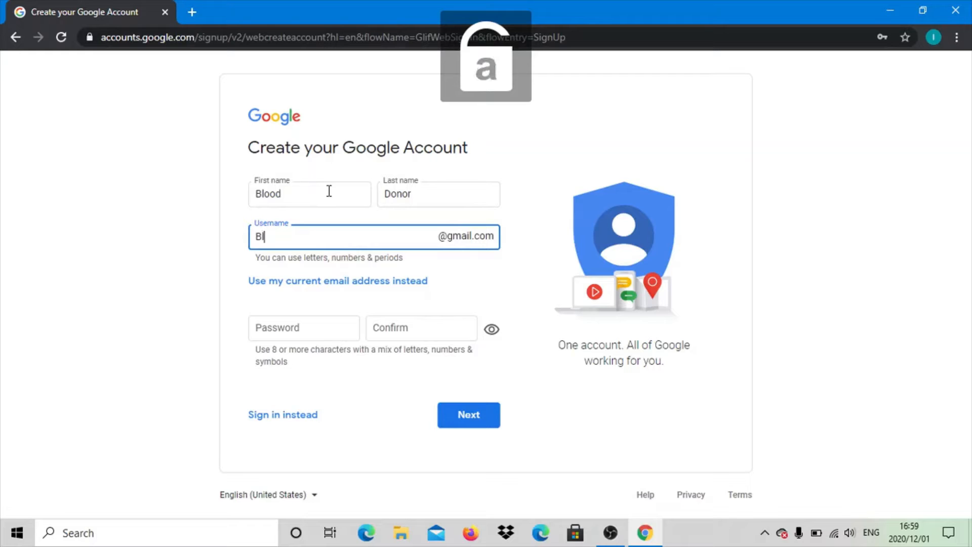
key("Caps_Lock")
key("Caps_Lock")
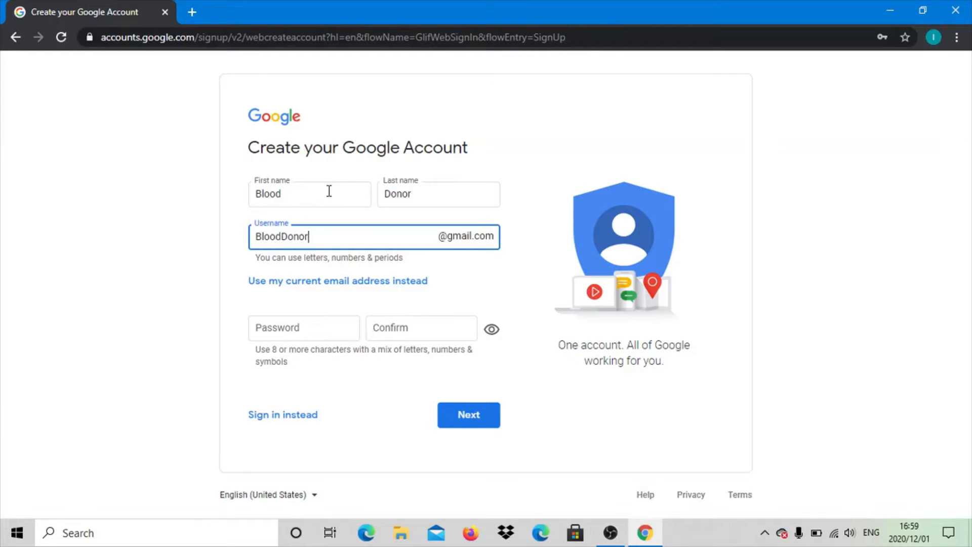
- Enter the account password in the password field of the sign-up form
left_click(272, 322)
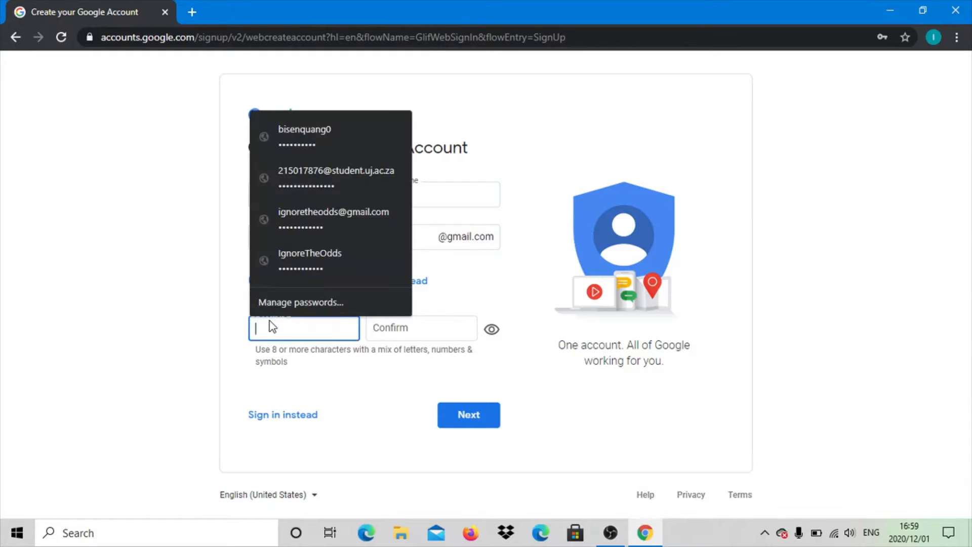
key("Caps_Lock")
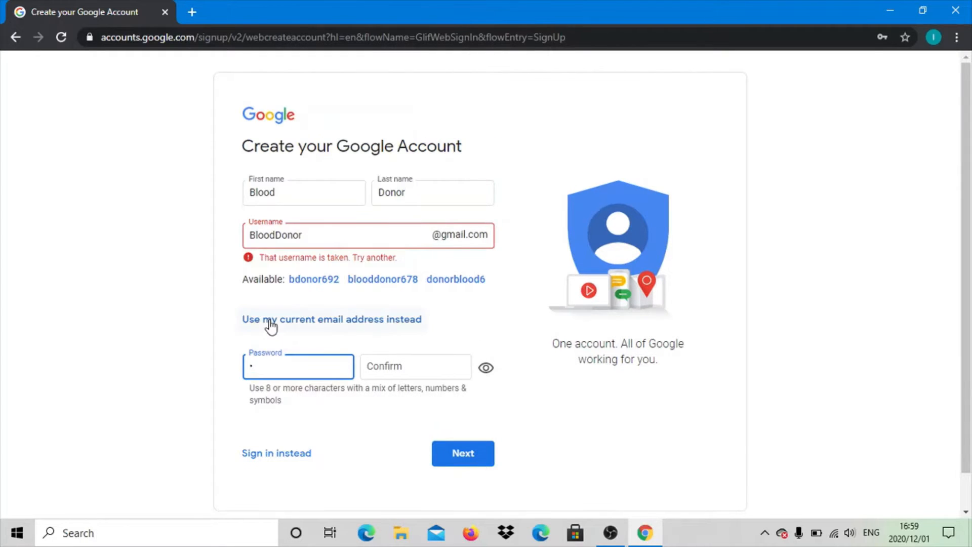
key("Caps_Lock")
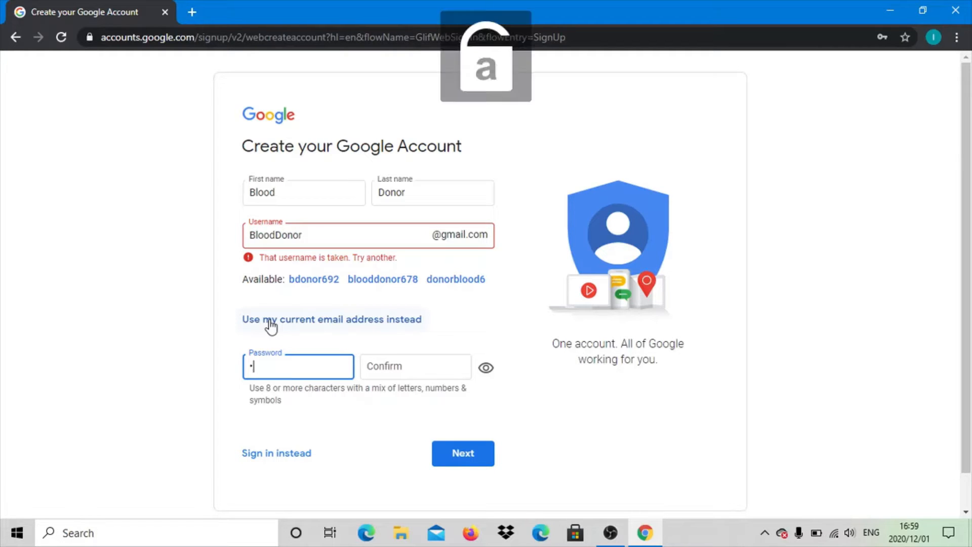
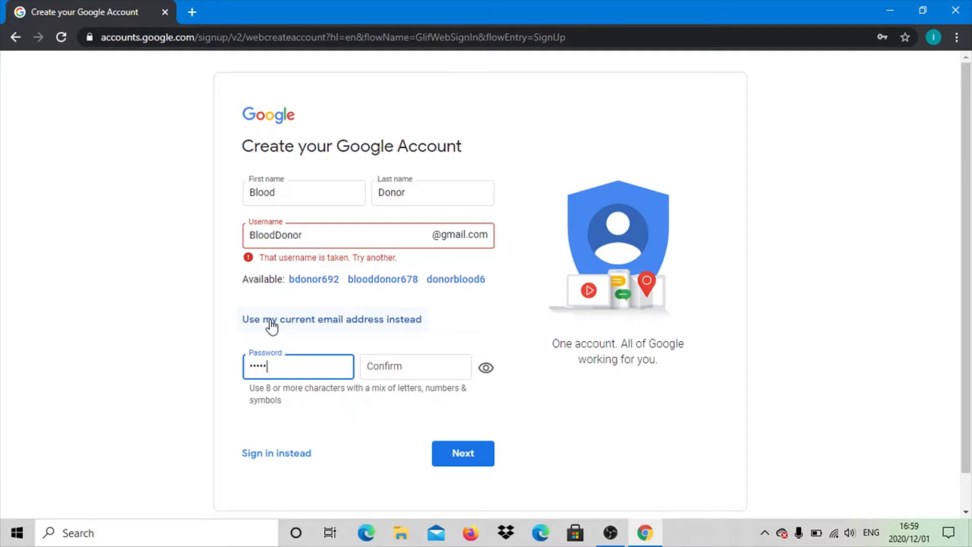
key("Caps_Lock")
key("Caps_Lock")
key("Tab")
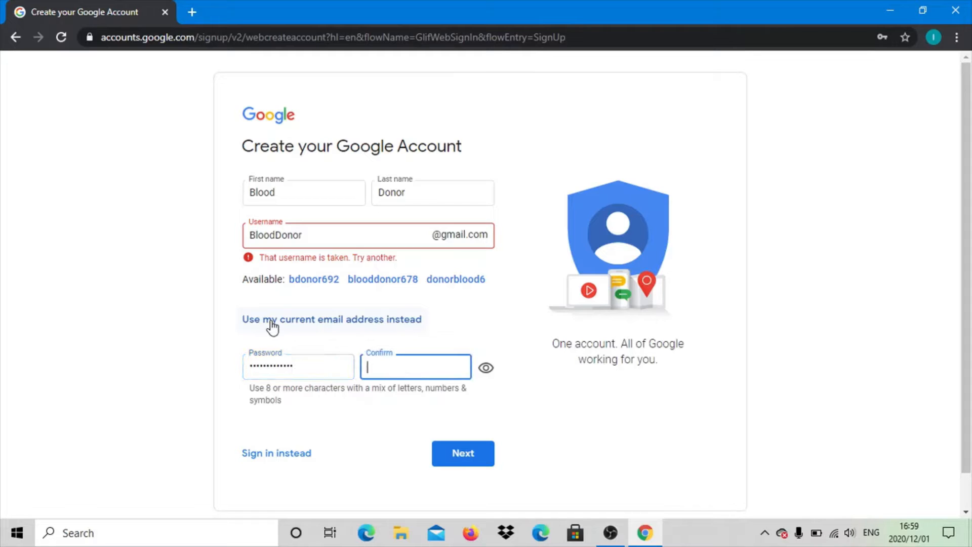
- Start repeating the account password in the confirmation field and clear the partial entry
key("Caps_Lock")
key("Caps_Lock")
key("Caps_Lock")
key("Caps_Lock")
key("BackSpace")
key("BackSpace")
key("BackSpace")
key("BackSpace")
key("BackSpace")
key("BackSpace")
key("BackSpace")
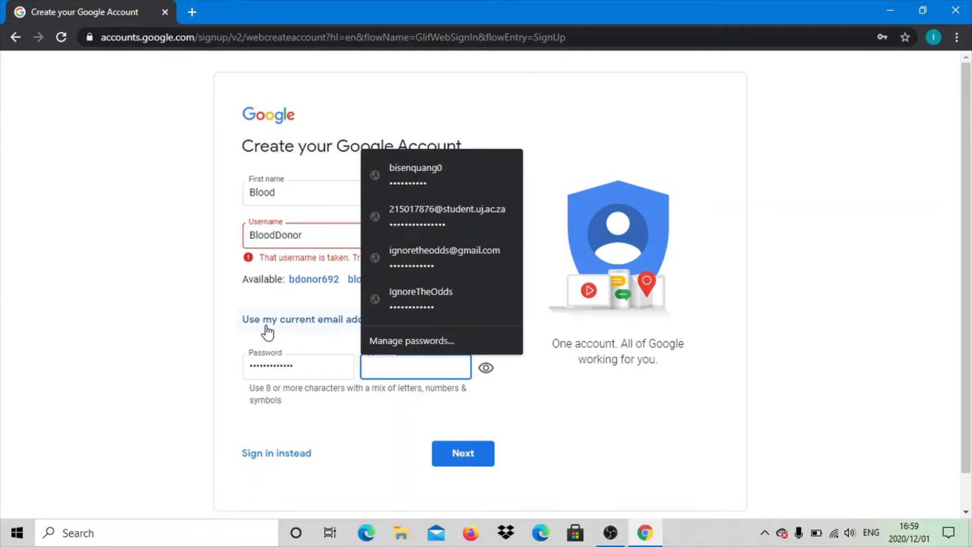
- Enter the account password in the confirmation field again from the beginning
key("Caps_Lock")
key("Caps_Lock")
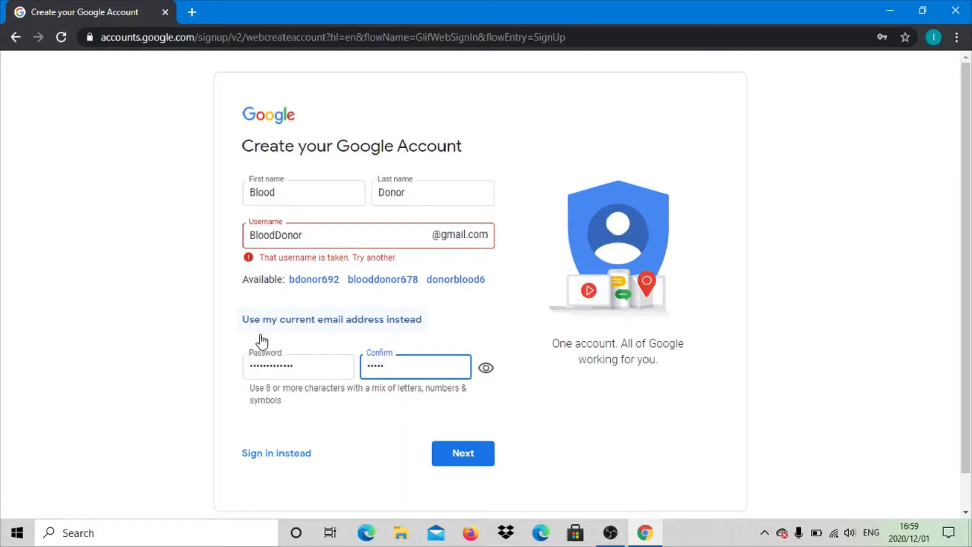
- Replace the username with the first suggested available one and submit the sign-up form
left_click(309, 282)
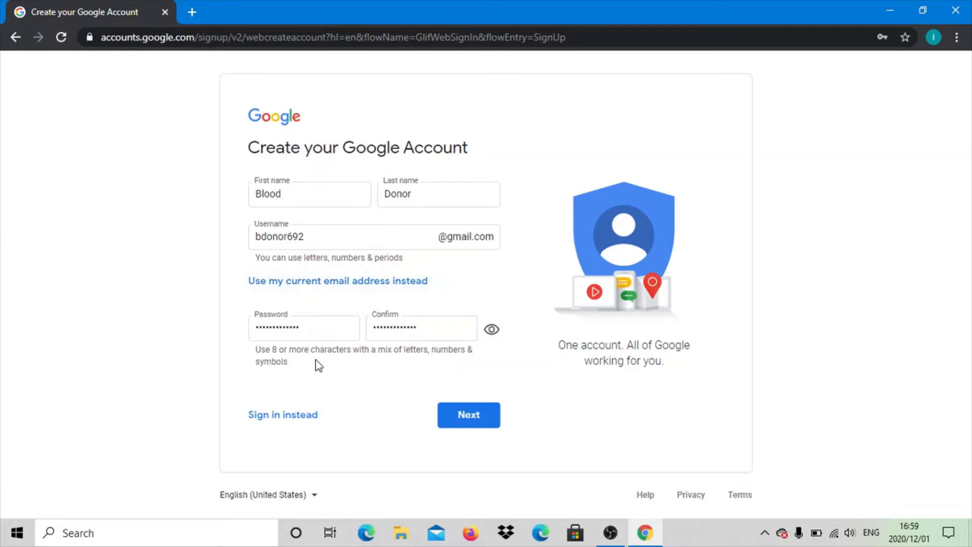
left_click(458, 430)
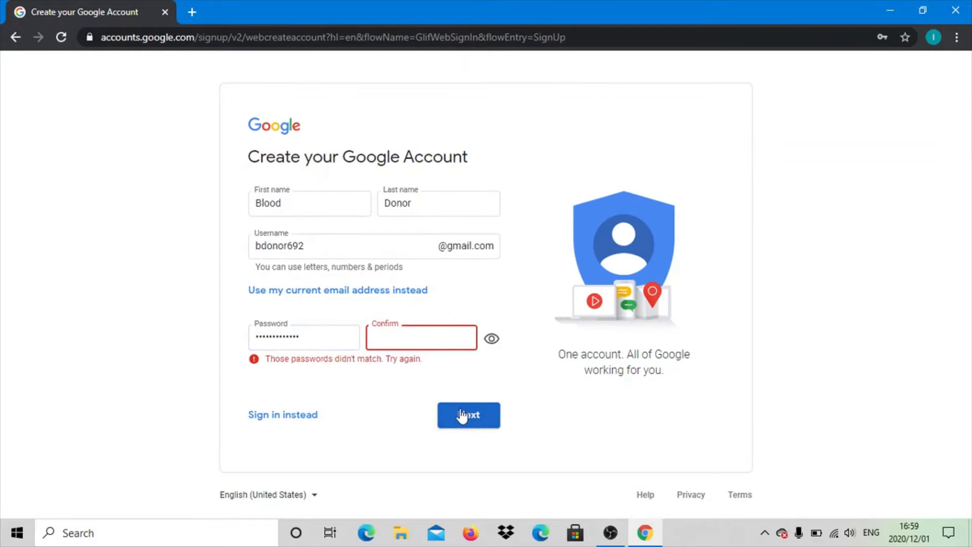
- Clear the password field and retype the account password
left_click(333, 341)
key("BackSpace")
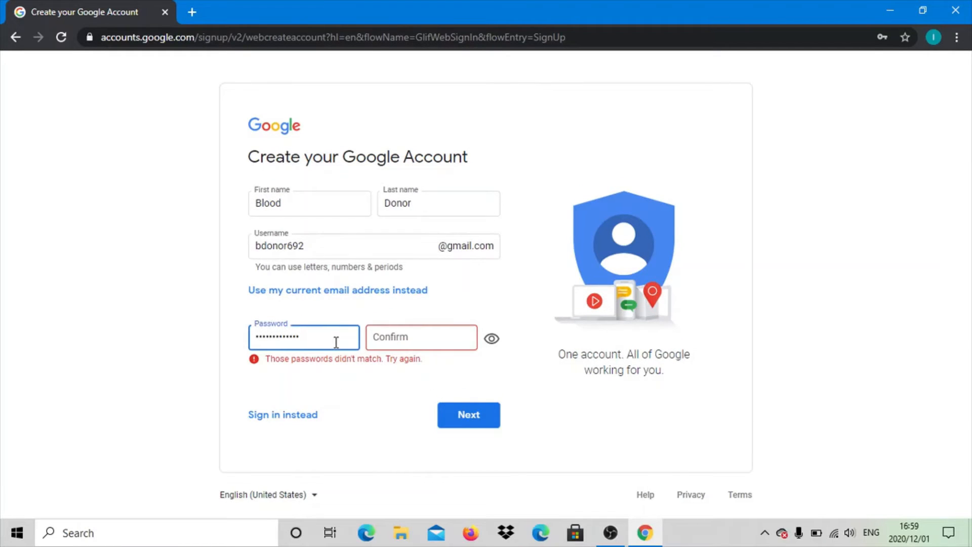
key("BackSpace")
key("BackSpace")
key("BackSpace")
key("BackSpace")
key("BackSpace")
key("BackSpace")
key("BackSpace")
key("BackSpace")
key("BackSpace")
key("BackSpace")
key("BackSpace")
key("BackSpace")
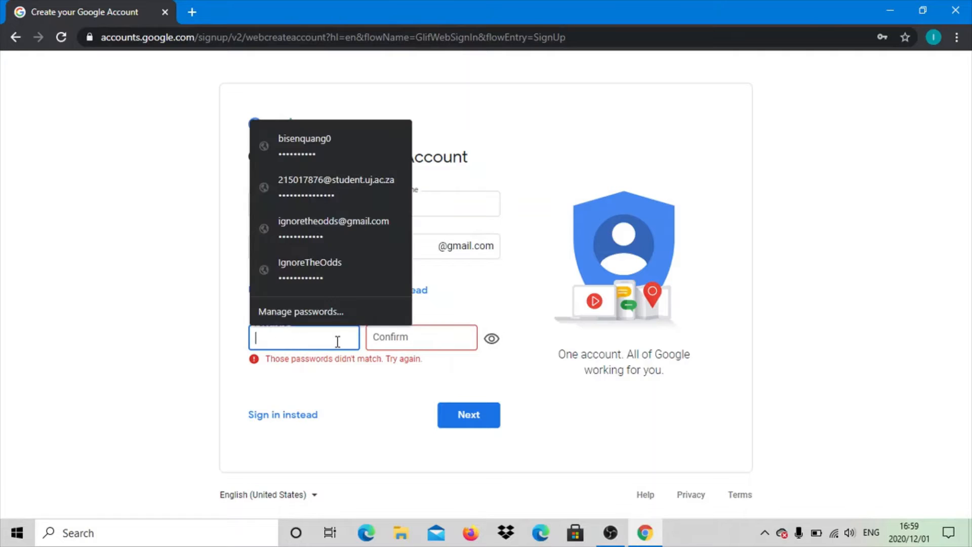
key("Caps_Lock")
type("•")
key("Caps_Lock")
type("••••")
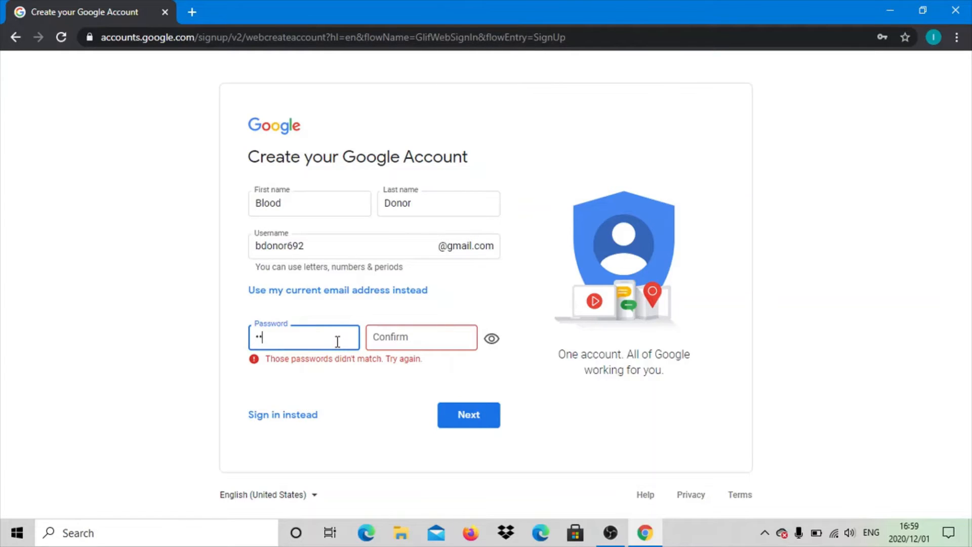
type("••••••••")
key("Tab")
- Repeat the account password in the confirmation field and try to submit the sign-up form
key("Caps_Lock")
type("•")
key("Caps_Lock")
type("•••")
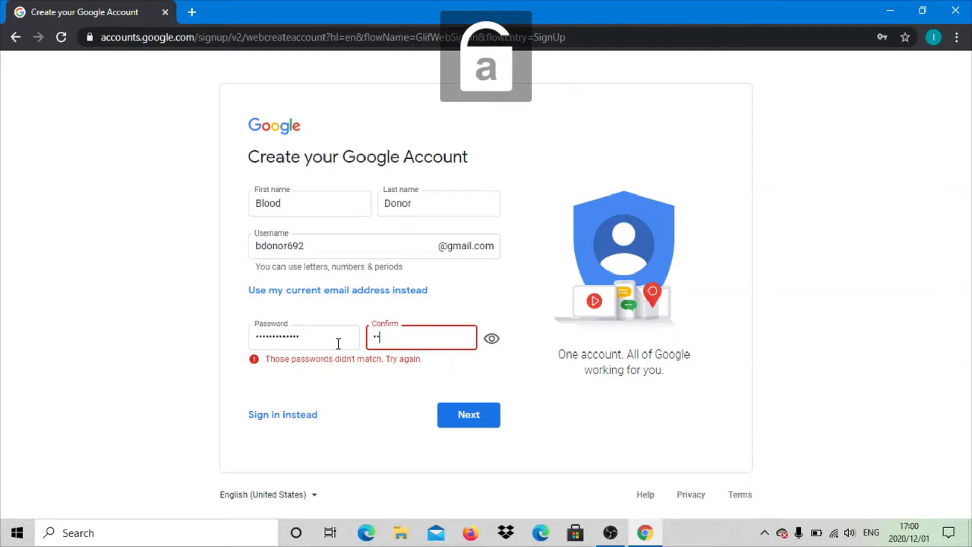
type("•")
key("Caps_Lock")
type("•")
key("Caps_Lock")
type("••••")
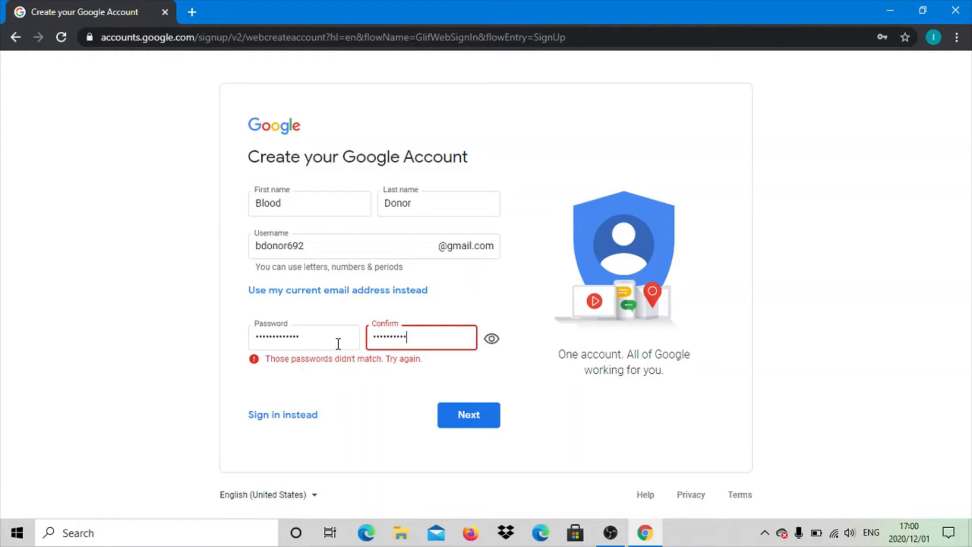
type("•••")
left_click(451, 428)
- Replace the entry in the password field with a newly typed account password
left_click(315, 339)
key("BackSpace")
key("BackSpace")
key("BackSpace")
key("BackSpace")
key("BackSpace")
key("BackSpace")
key("BackSpace")
key("BackSpace")
key("BackSpace")
key("BackSpace")
key("BackSpace")
key("BackSpace")
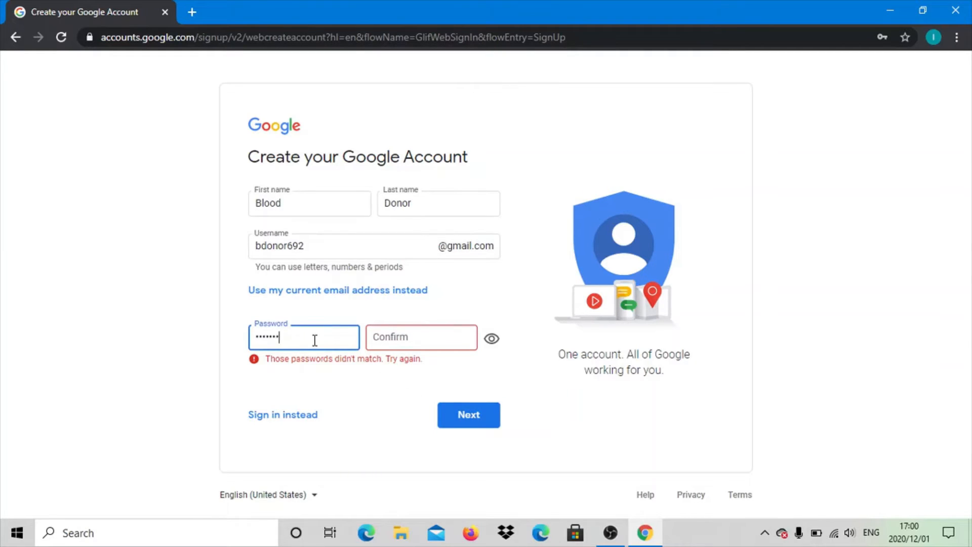
key("Caps_Lock")
type("•")
key("Caps_Lock")
type("•••••••")
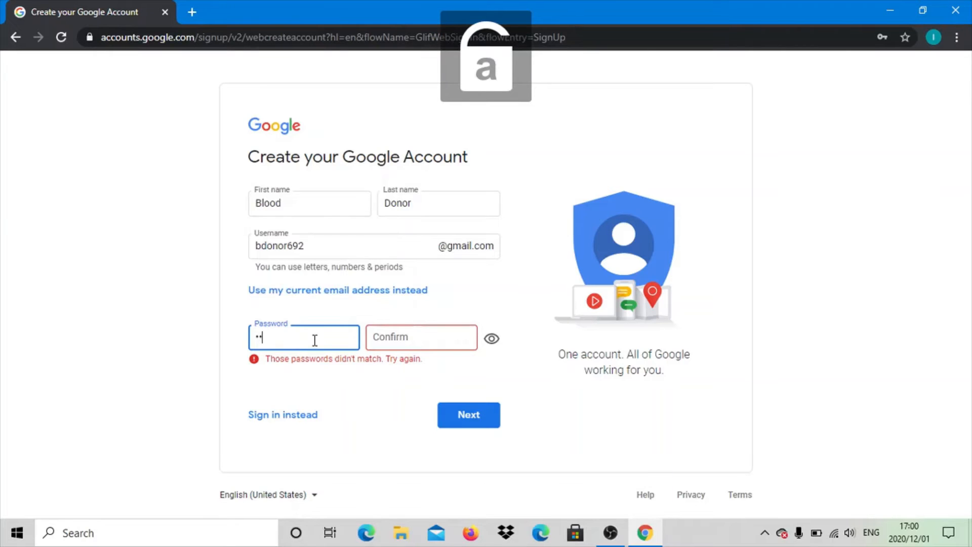
type("•")
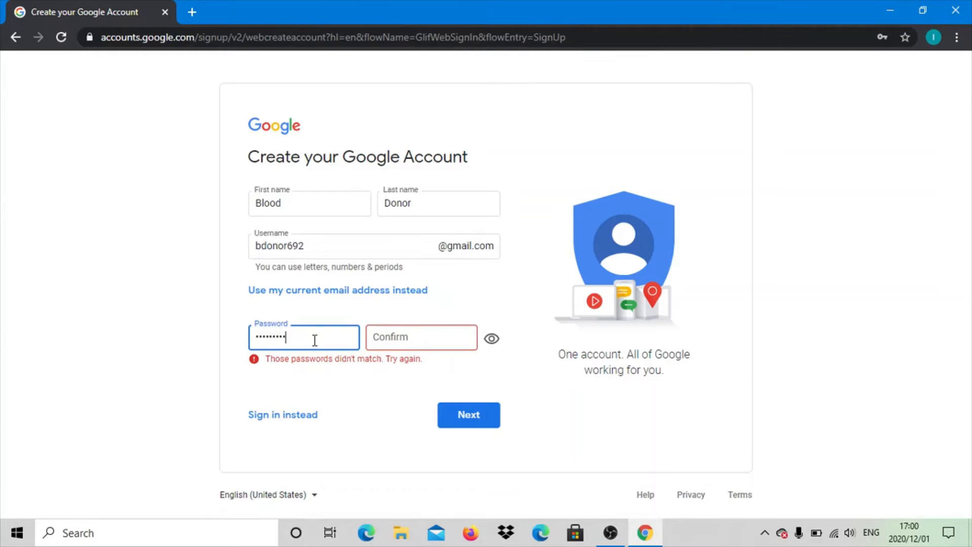
type("••")
key("Tab")
- Confirm the new account password and continue to the personal details page
key("Caps_Lock")
type("•")
key("Caps_Lock")
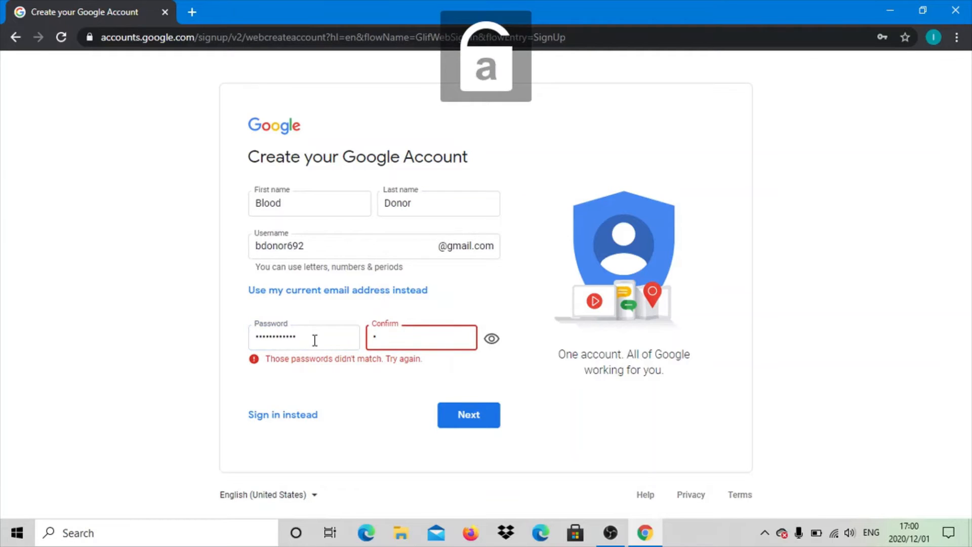
type("•••••••••••")
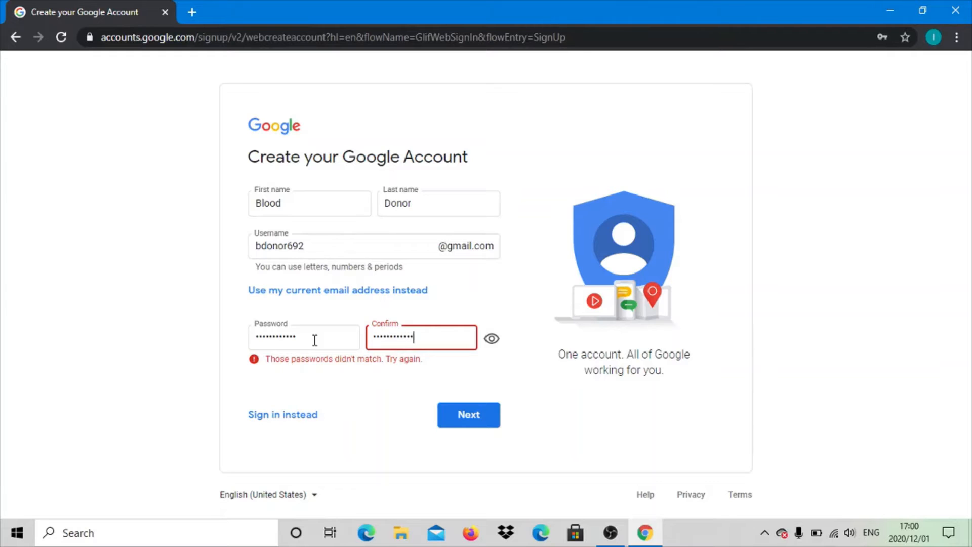
left_click(448, 414)
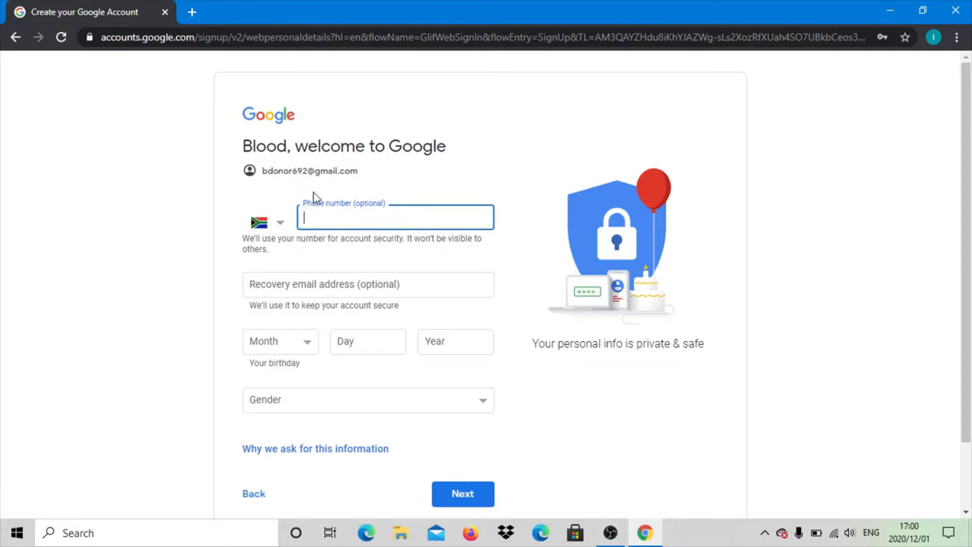
- Examine the phone number's country code options and the gender options on the personal details form
scroll(353, 244, "down", 2)
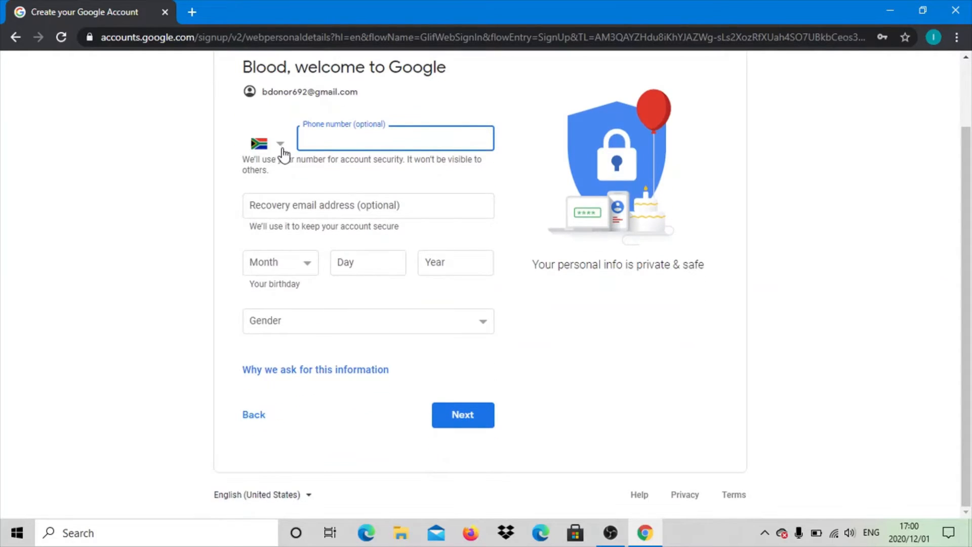
left_click(281, 150)
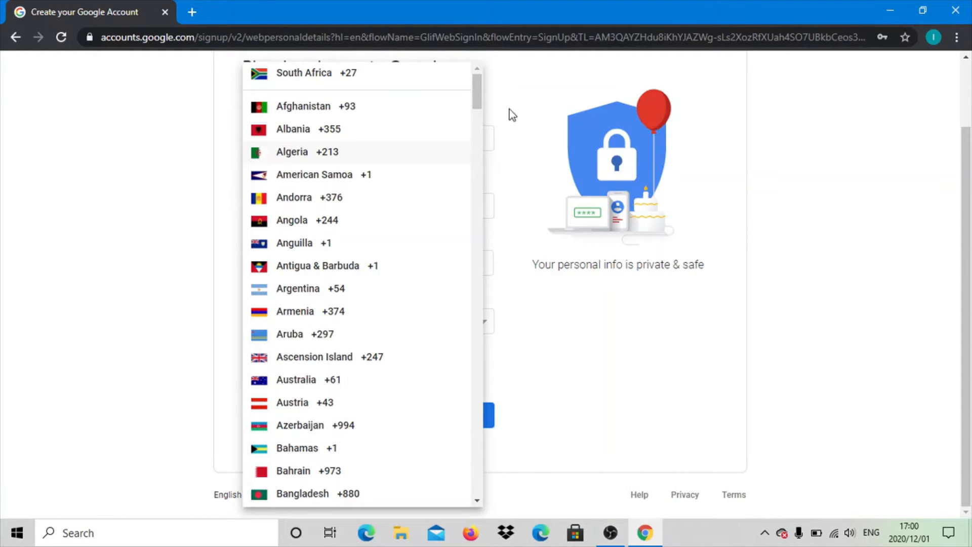
left_click(539, 109)
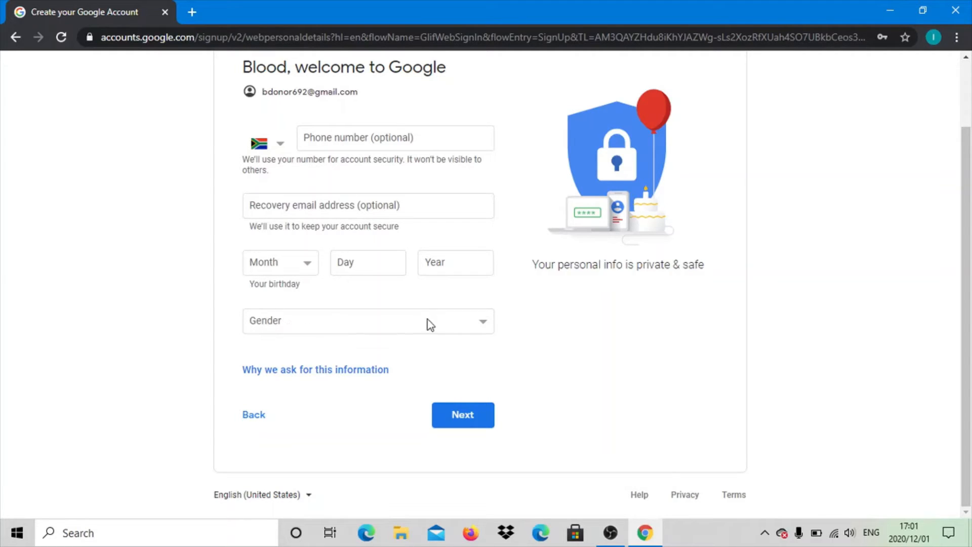
left_click(488, 318)
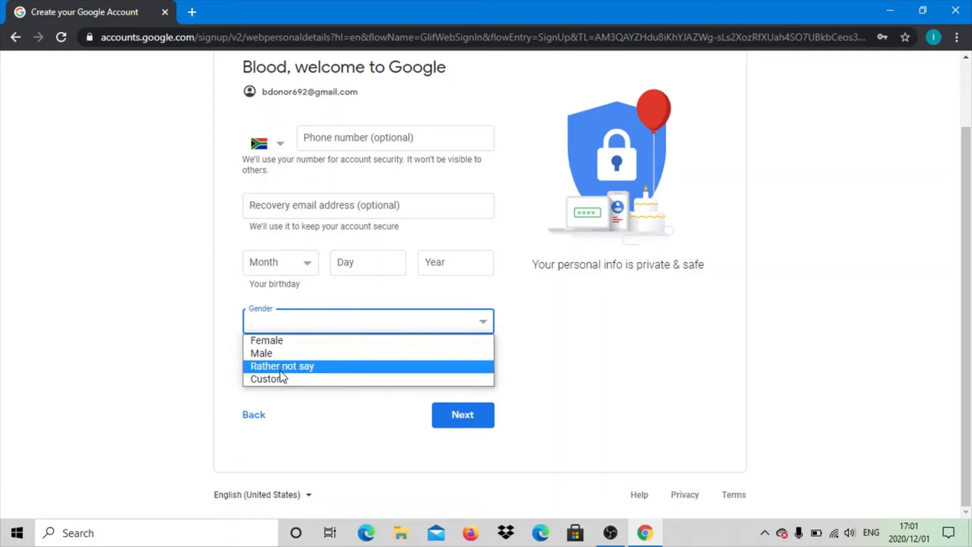
left_click(513, 386)
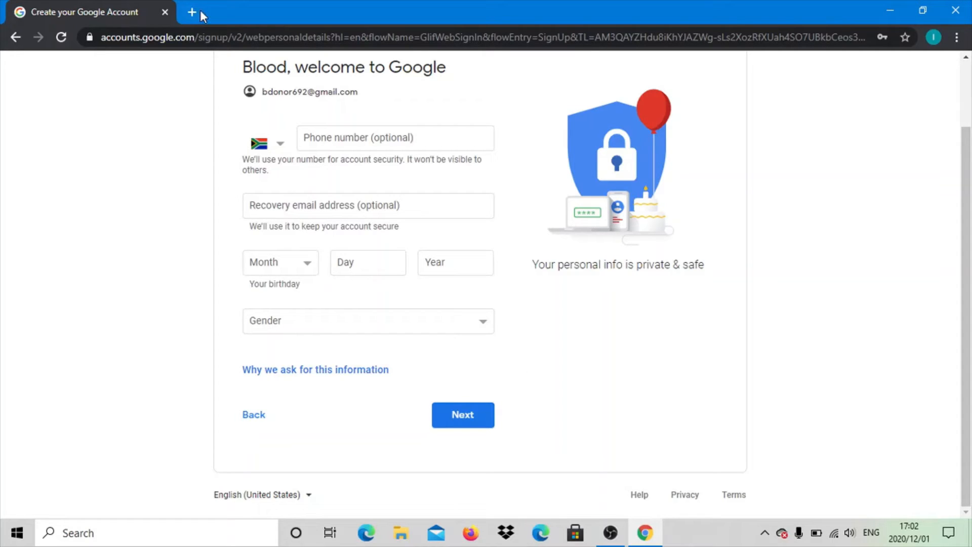
- View the browser's current profile and account details, then dismiss them
left_click(933, 39)
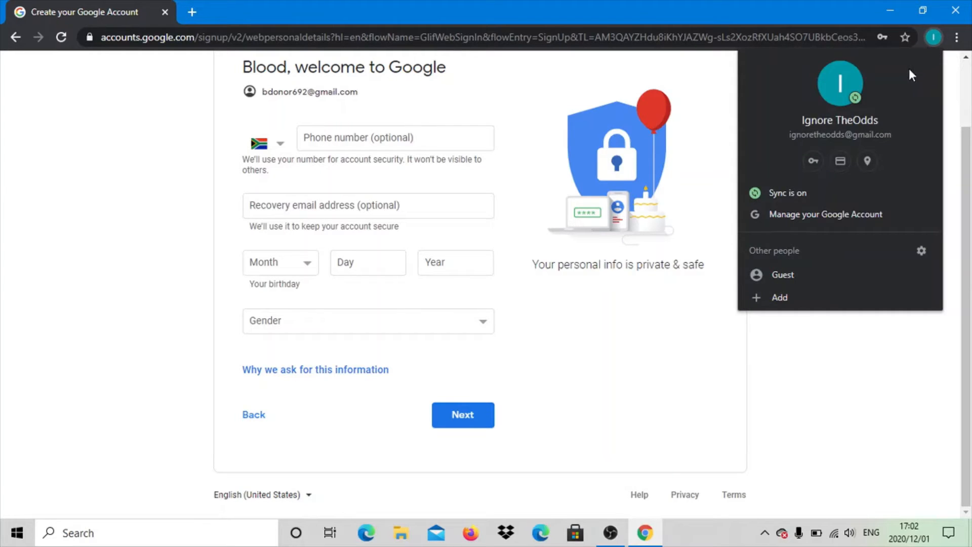
left_click(705, 107)
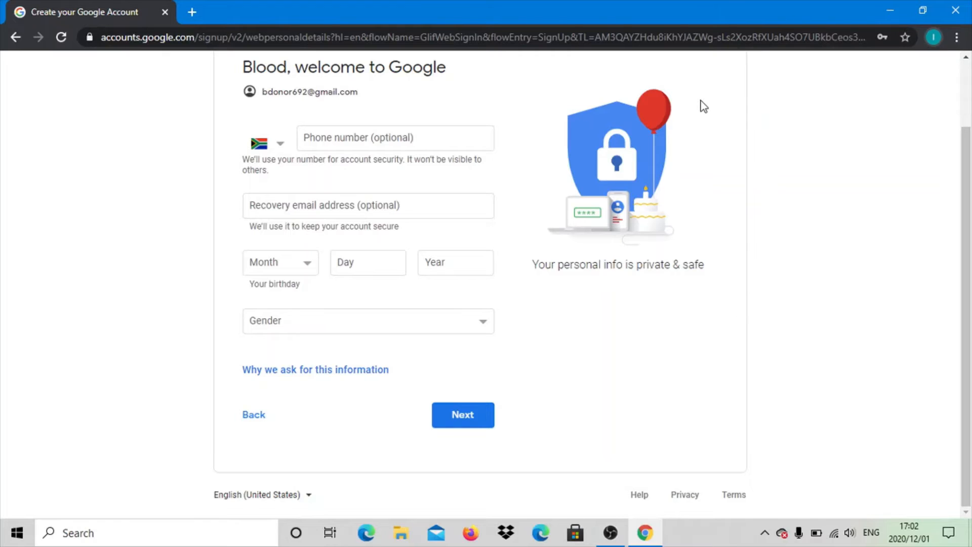
- Open a new browser tab, then return the sign-up tab to its previous page
left_click(193, 10)
left_click(86, 11)
left_click(11, 39)
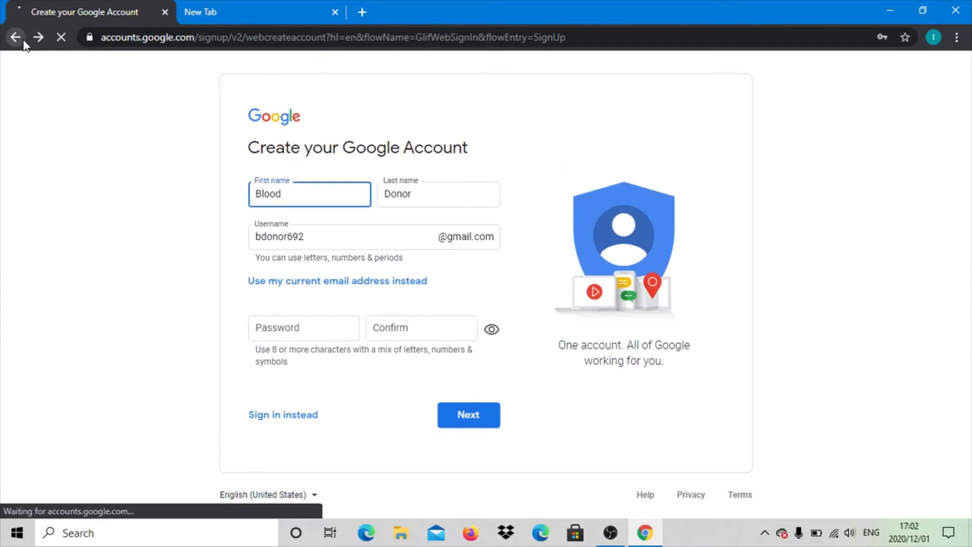
- Return to the Google search results and open the signed-in account's Gmail inbox
left_click(22, 41)
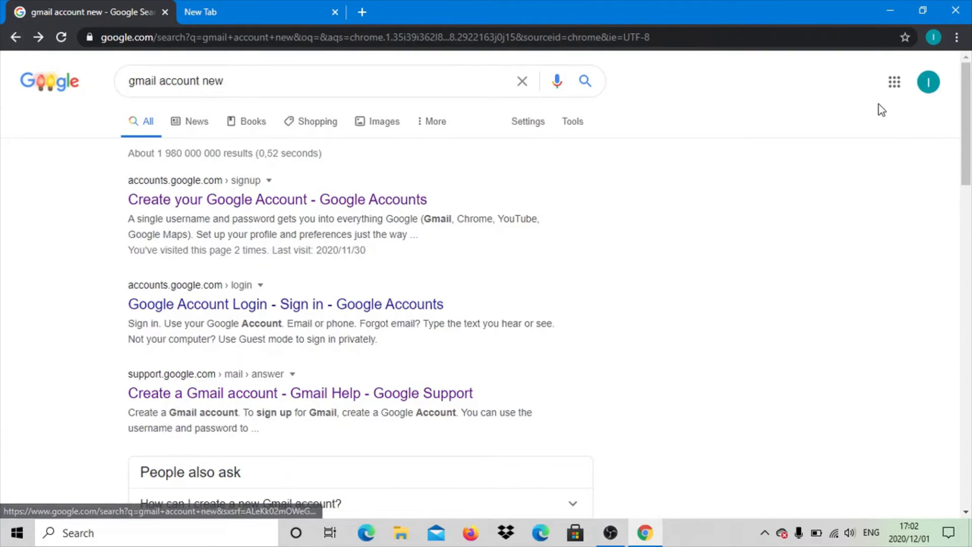
left_click(894, 84)
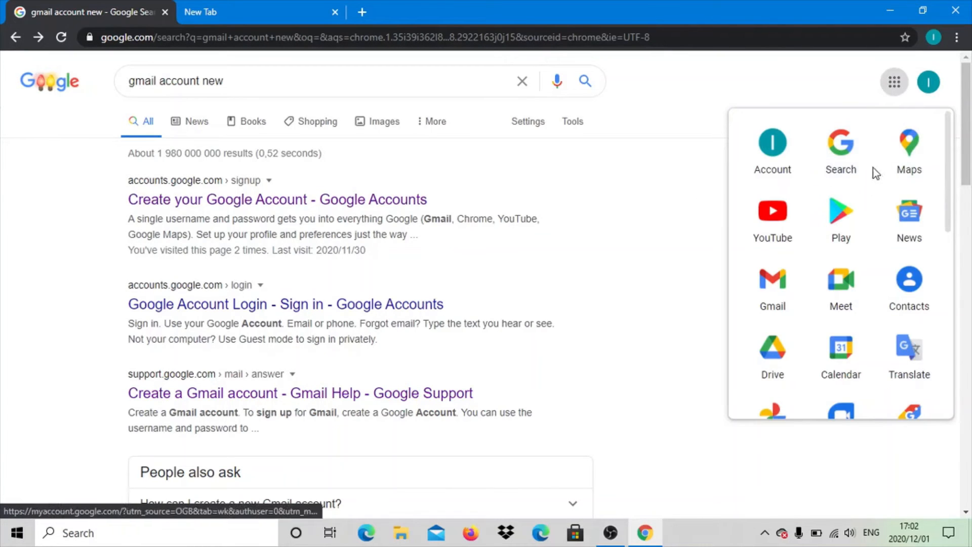
left_click(788, 290)
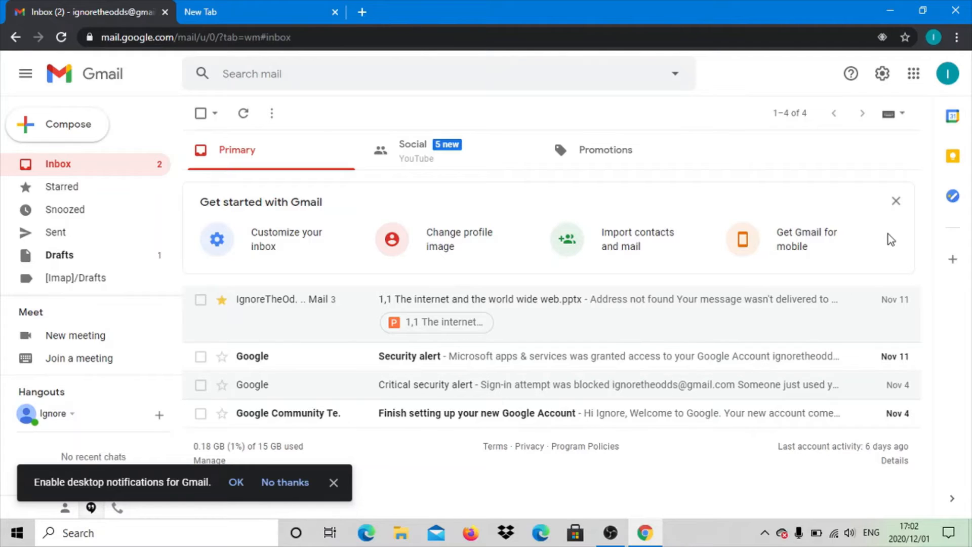
- Dismiss the Get started with Gmail panel and the desktop notifications prompt
left_click(896, 202)
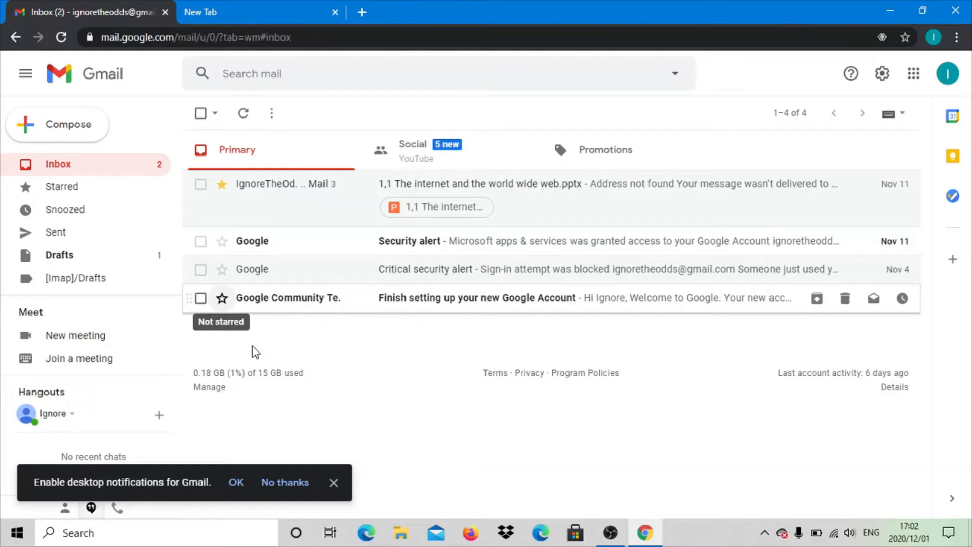
left_click(334, 482)
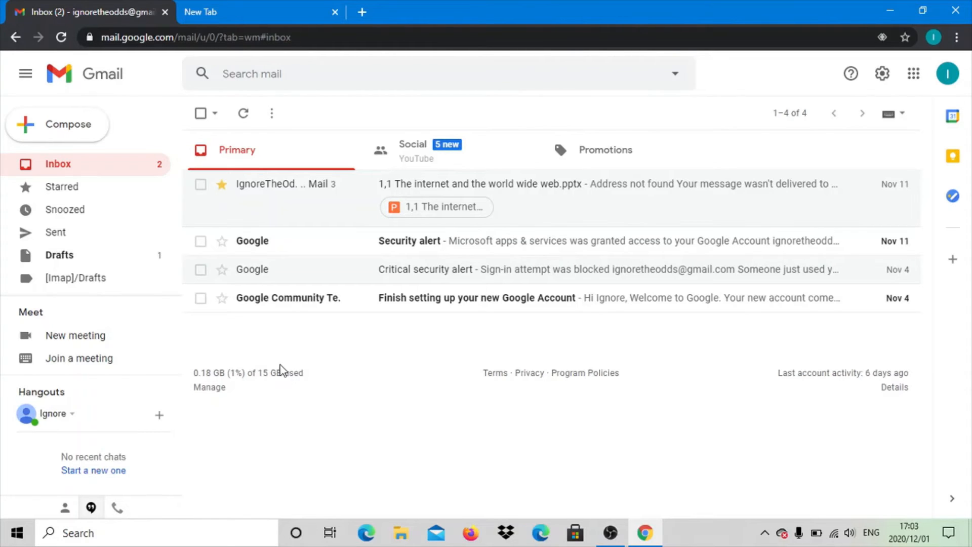
- Collapse the mail folder sidebar to icons and expand it again to its full width
left_click(22, 73)
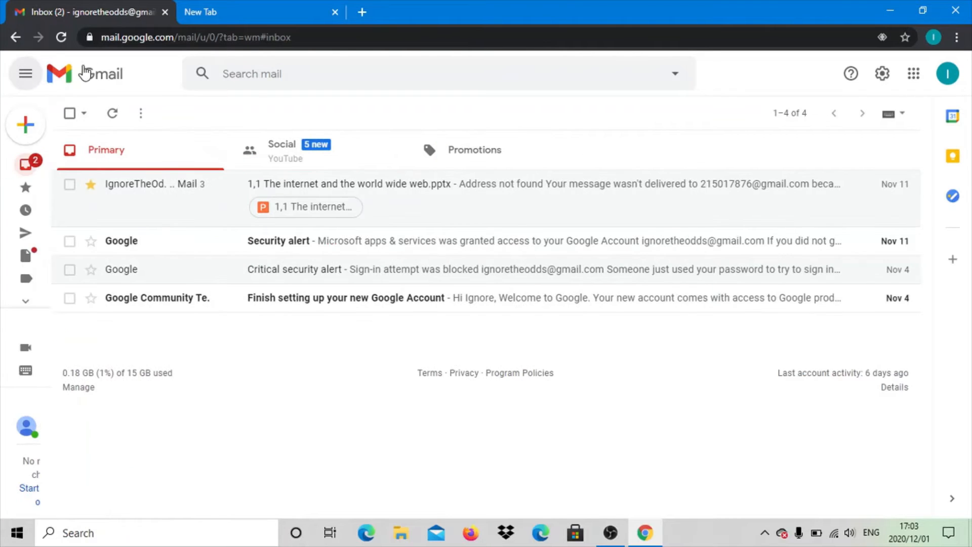
left_click(24, 78)
left_click(28, 81)
left_click(30, 82)
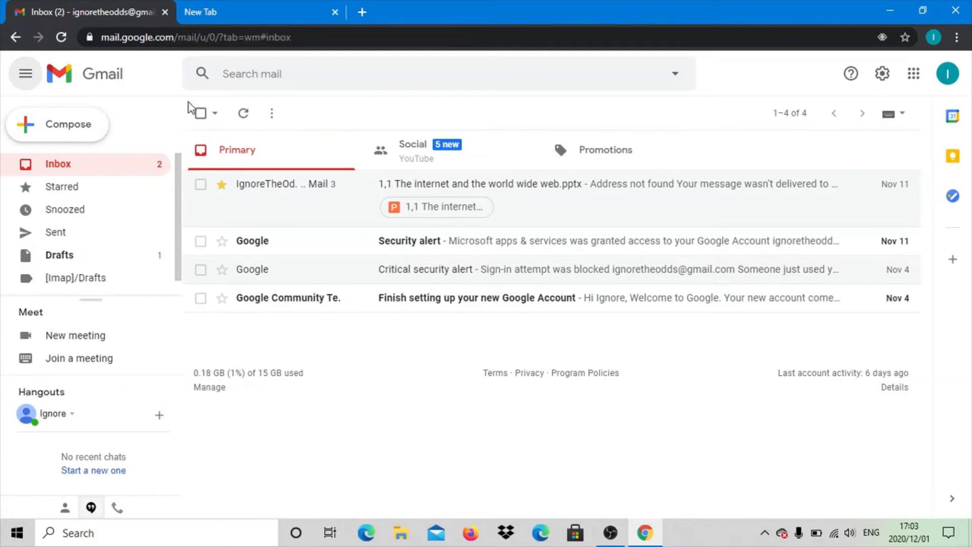
- View the support options and the quick settings for density, theme and inbox type, and close them
left_click(853, 77)
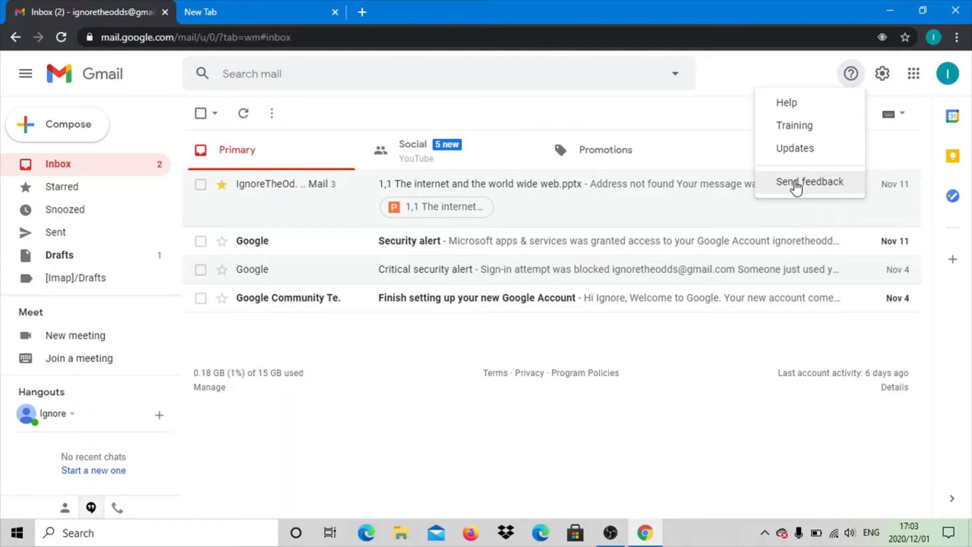
left_click(887, 76)
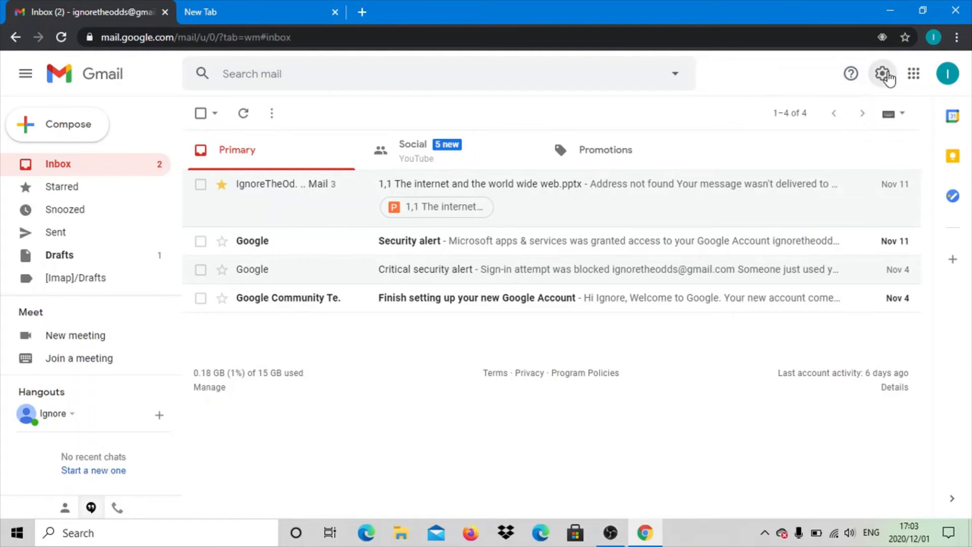
left_click(886, 76)
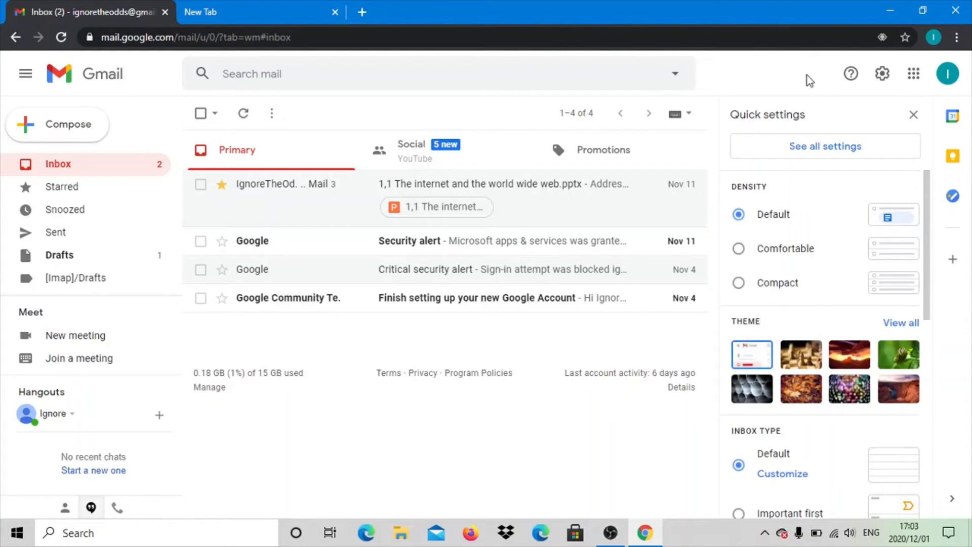
left_click(914, 115)
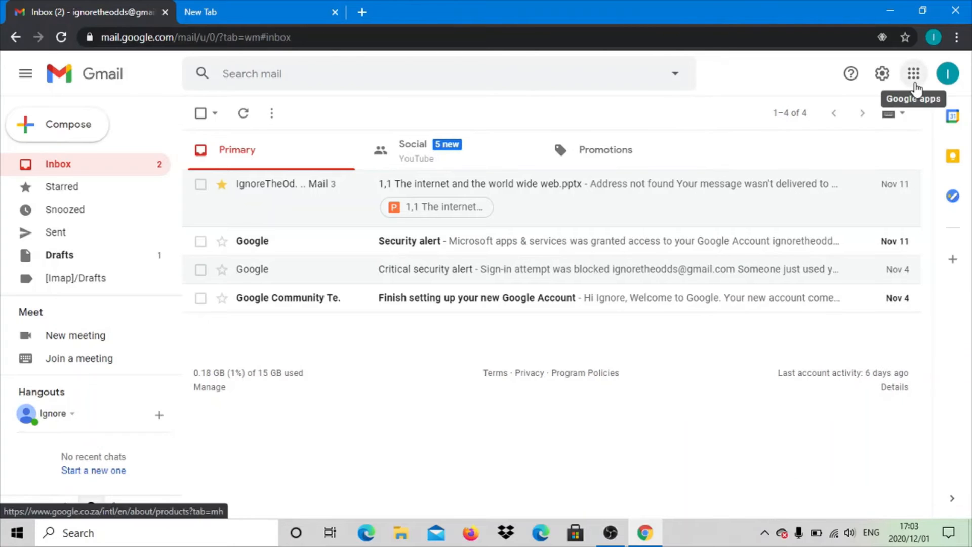
- Look through the complete list of available Google apps and close it
left_click(914, 83)
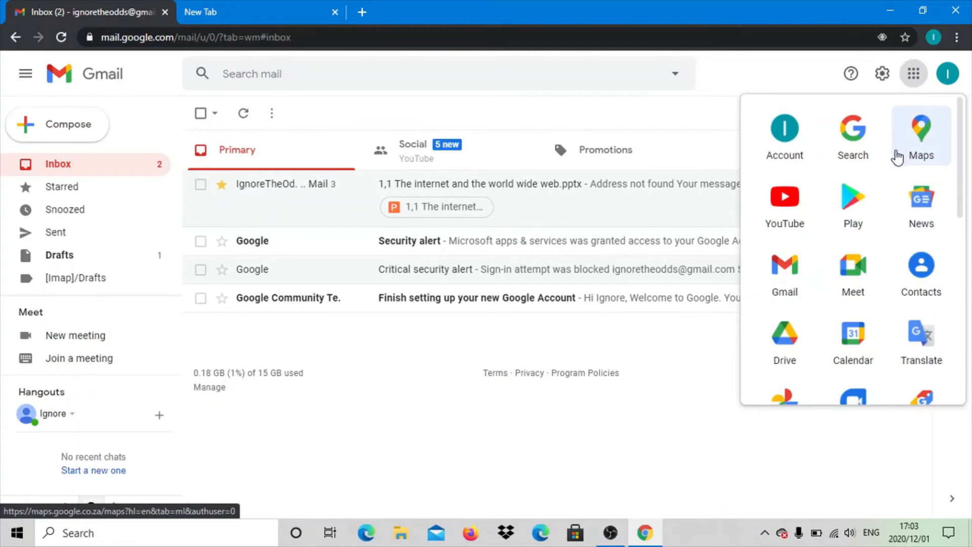
scroll(898, 157, "down", 2)
scroll(901, 161, "down", 5)
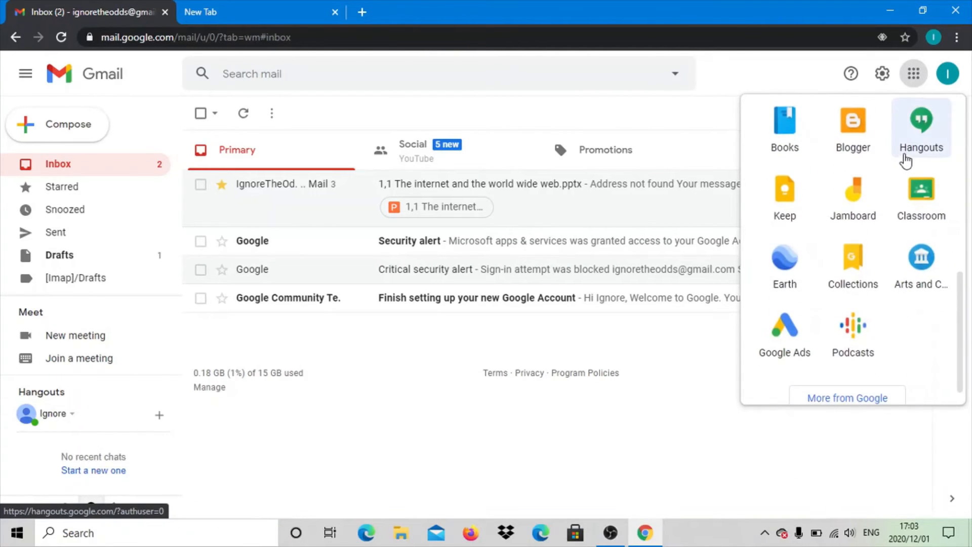
left_click(772, 57)
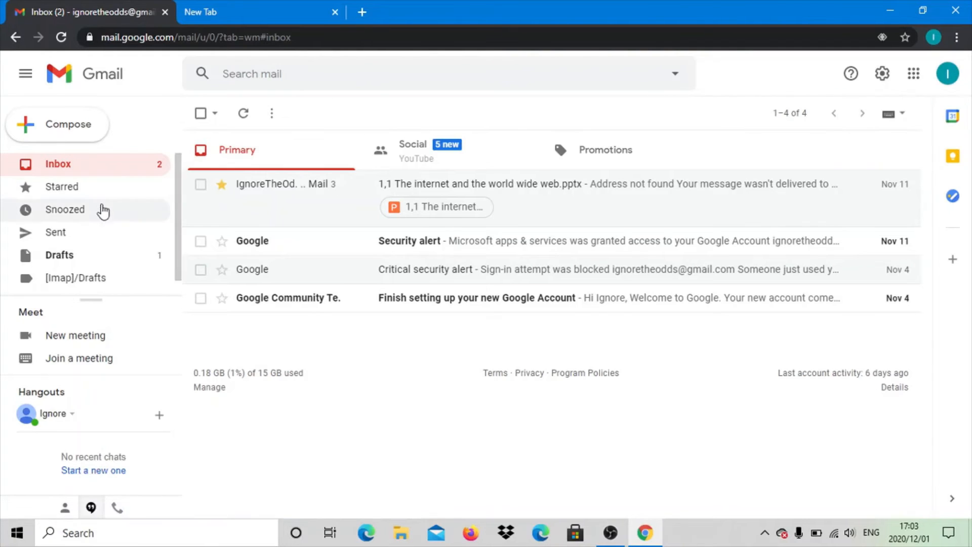
- Compose a new email message and enter the main recipient's e-mail address
left_click(56, 130)
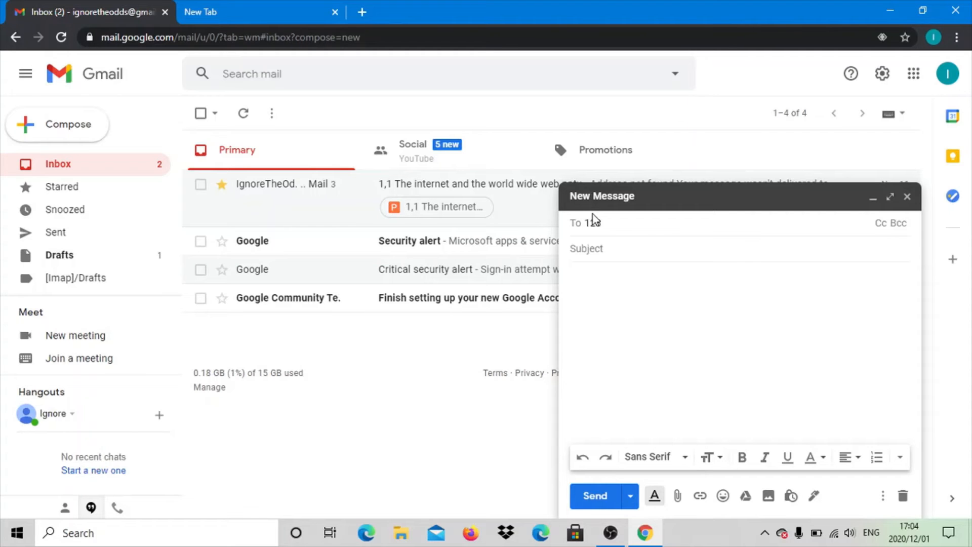
type("@")
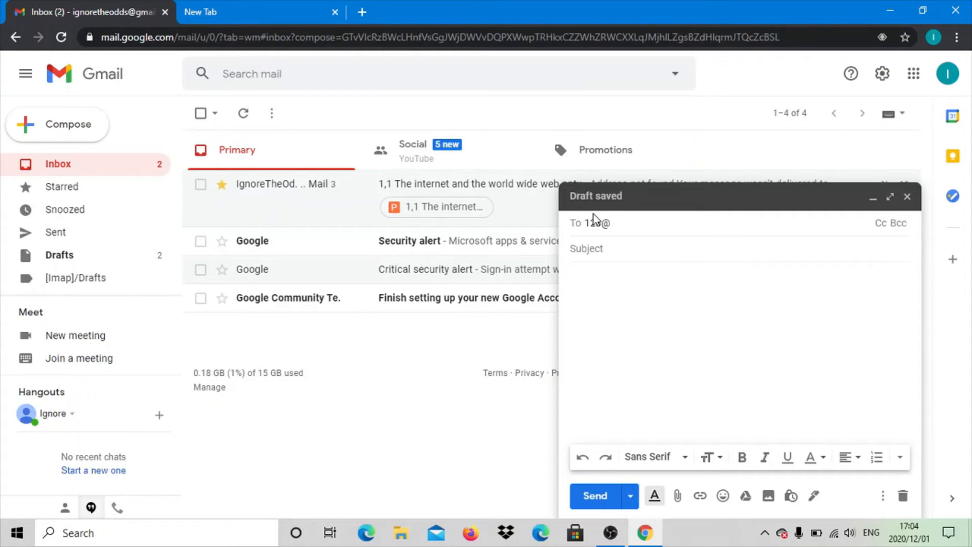
type("gmail.com")
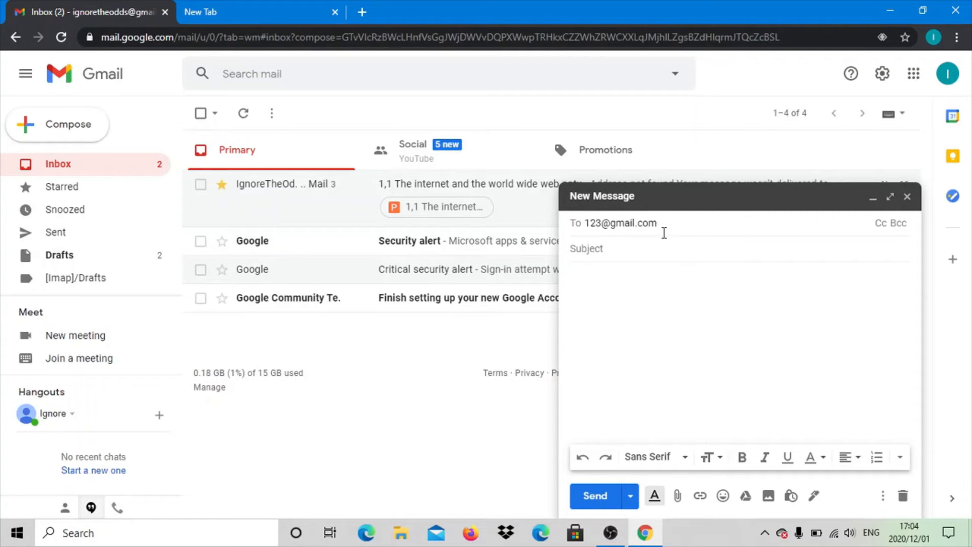
- Add a Cc line to the message and enter the first copied recipient's e-mail address
left_click(882, 224)
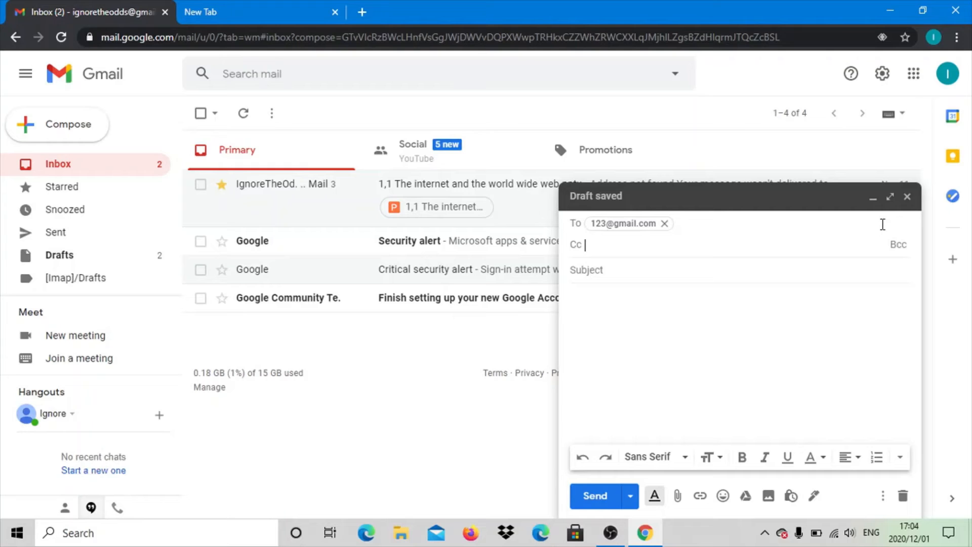
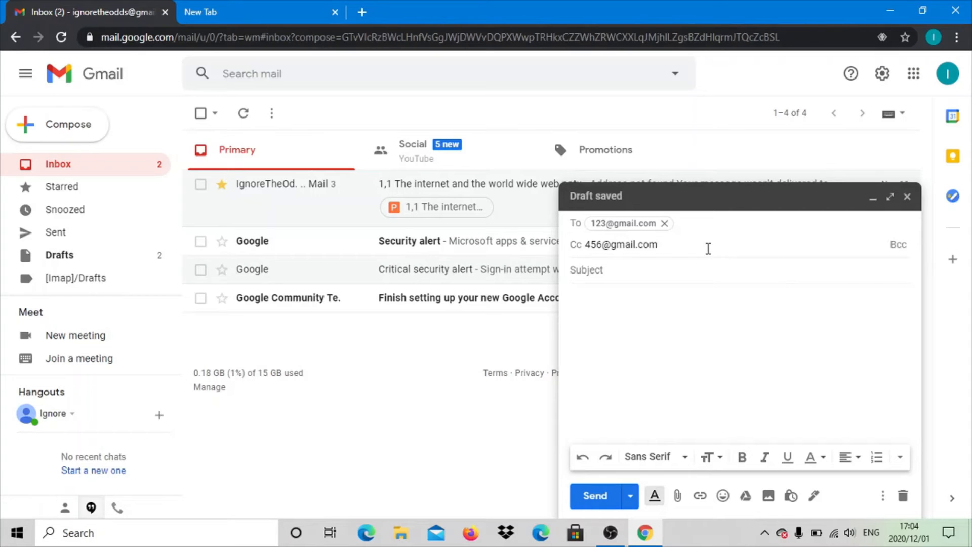
key("Return")
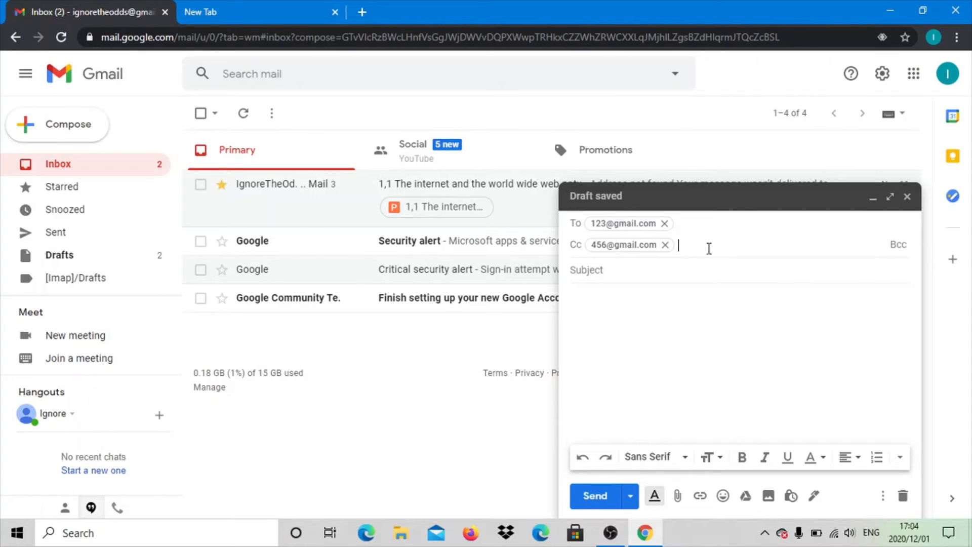
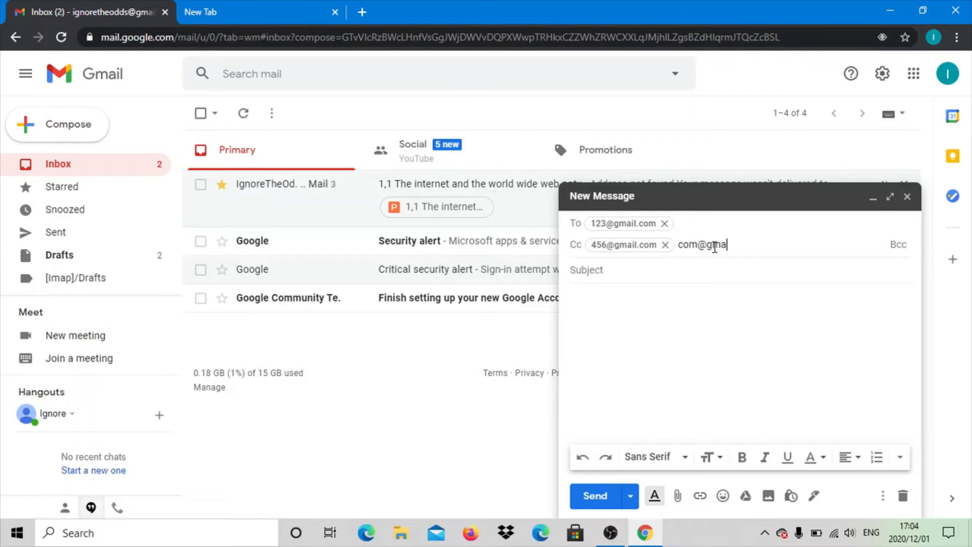
- Add a second recipient's e-mail address to the Cc line and reveal the empty Bcc line
key("Return")
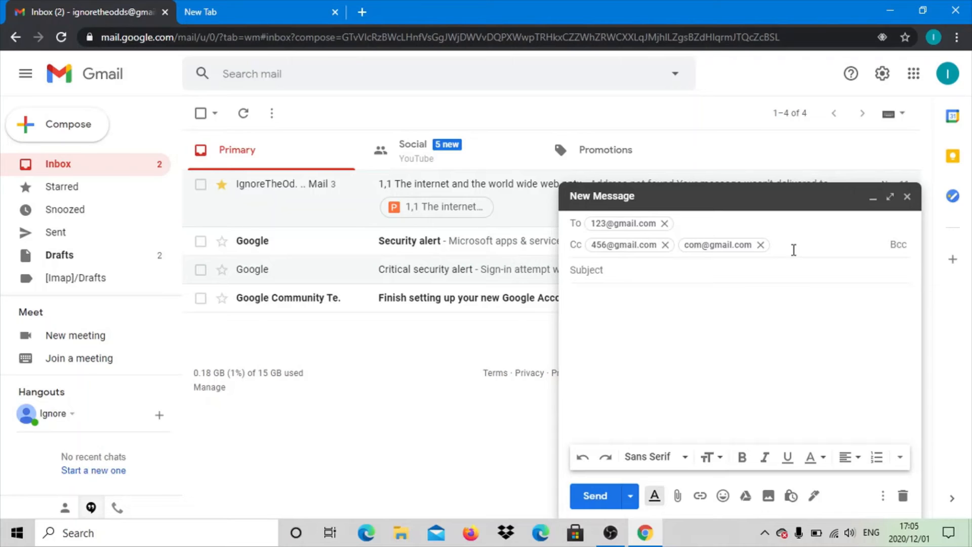
left_click(899, 245)
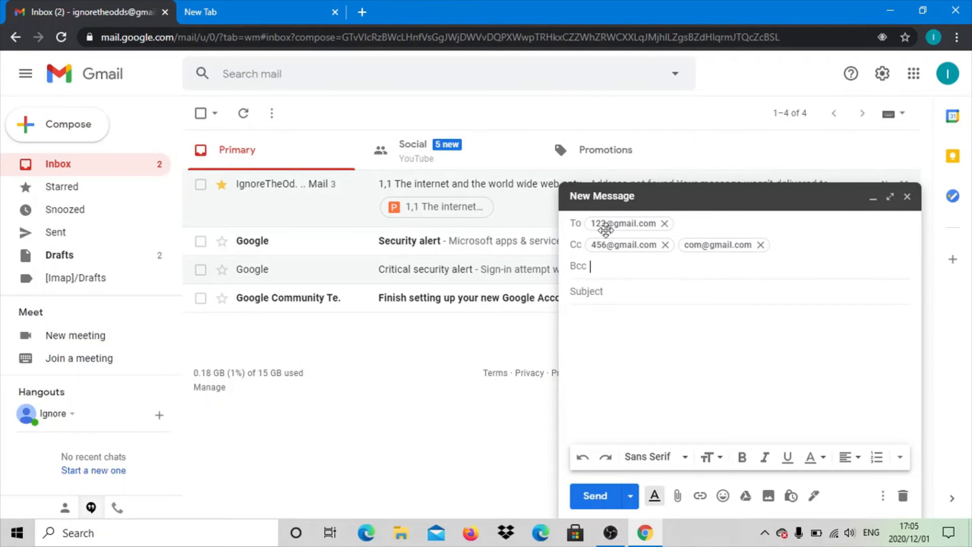
left_click(598, 267)
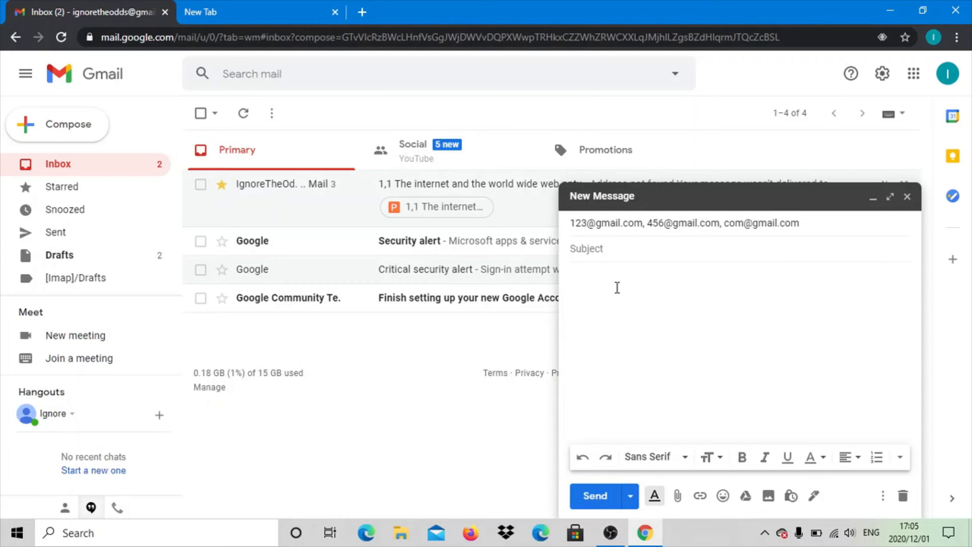
- Write the greeting "Dear Sir/Madam" in the message body
left_click(603, 281)
key("Caps_Lock")
type("D")
key("Caps_Lock")
type("e")
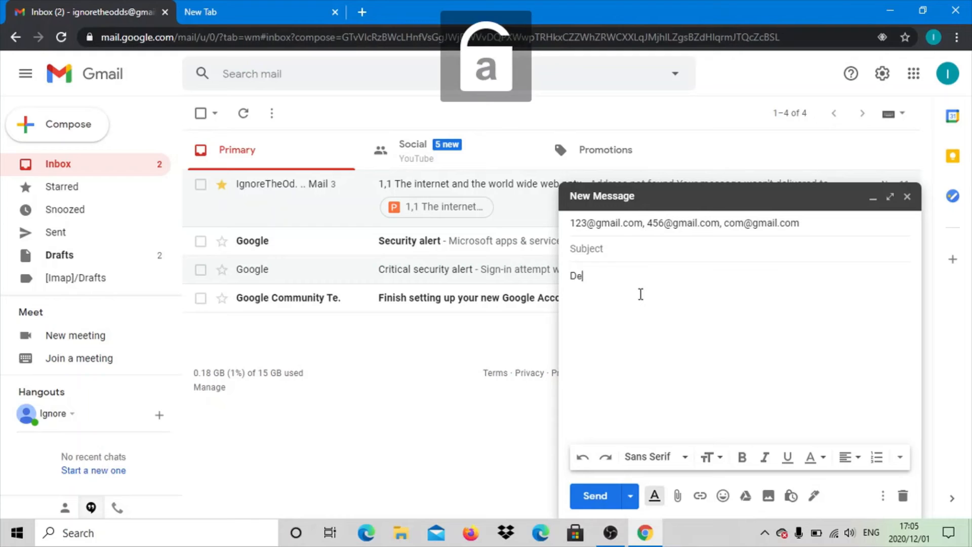
type("ar")
key("Caps_Lock")
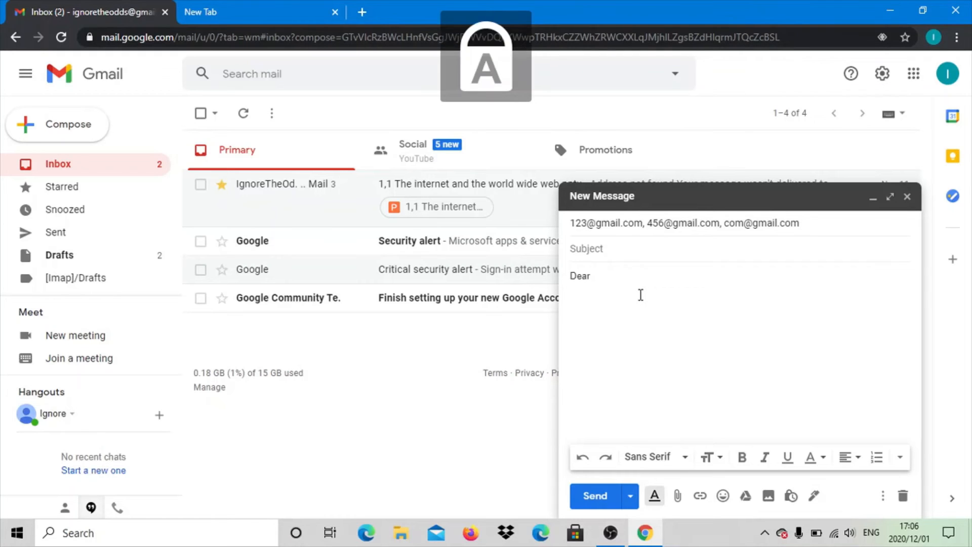
type("S")
key("Caps_Lock")
type("ir")
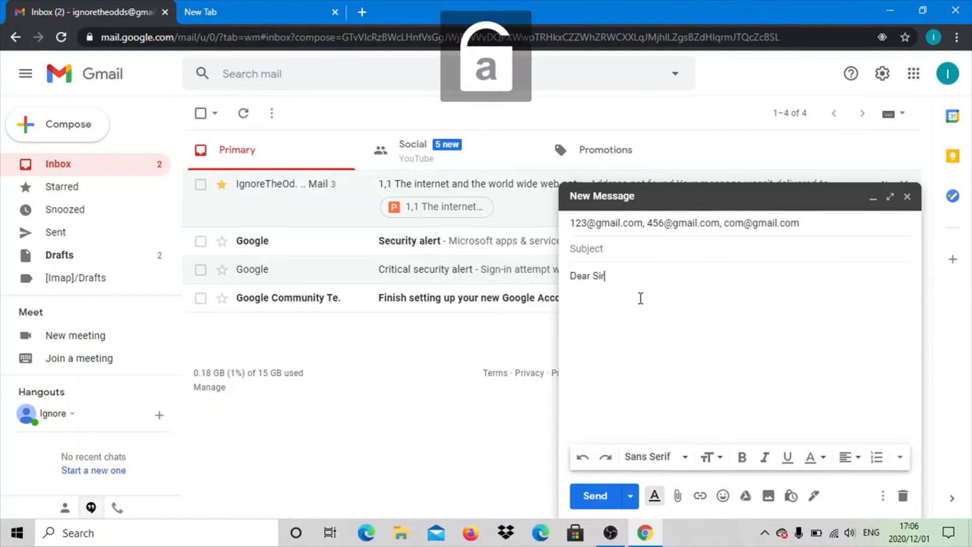
type("/Madam")
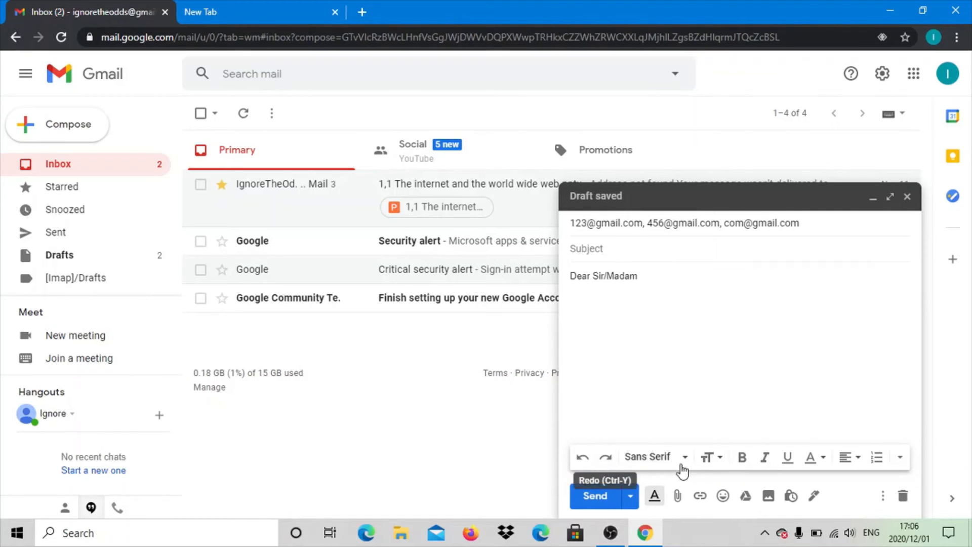
- Try the Verdana font on the "Dear Sir/Madam" greeting and set it to Serif instead
left_click_drag(646, 272, 571, 278)
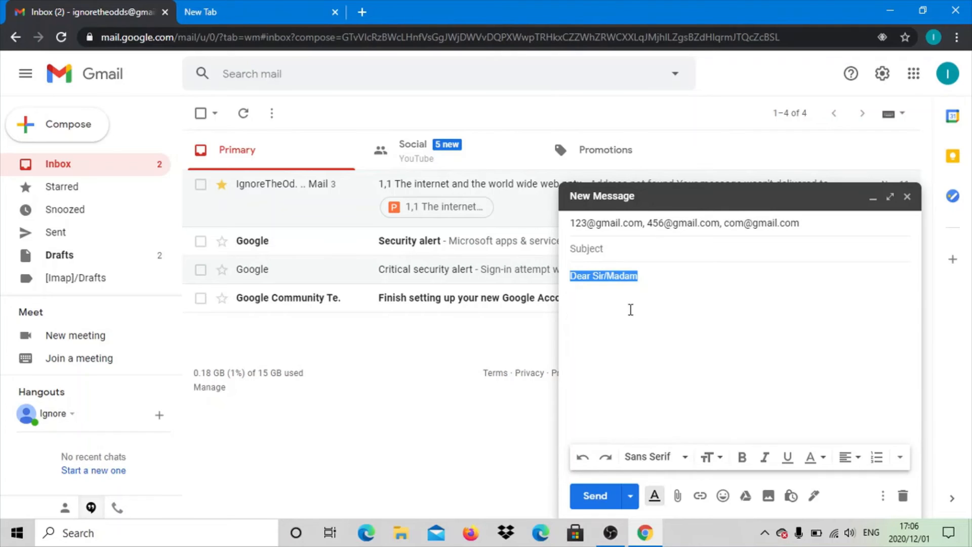
left_click(687, 459)
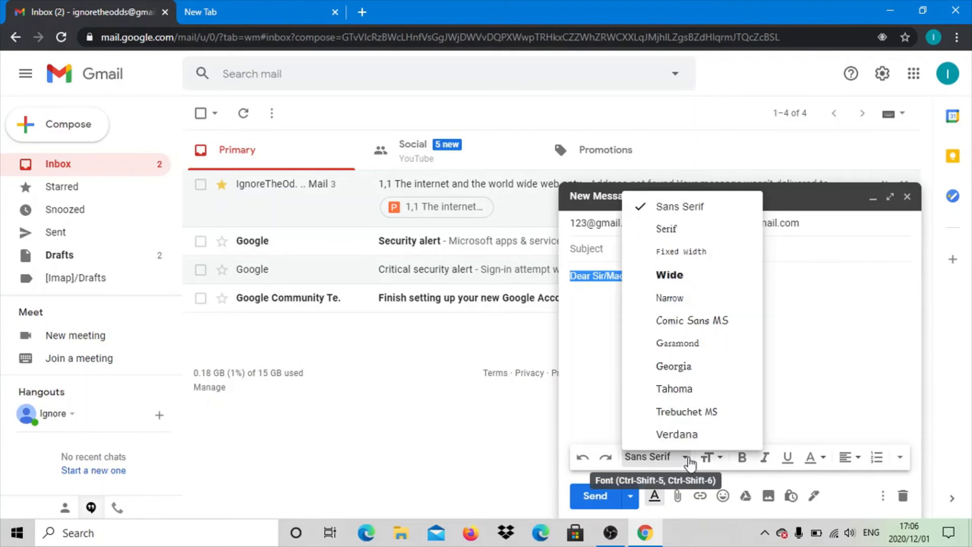
left_click(679, 435)
left_click(658, 457)
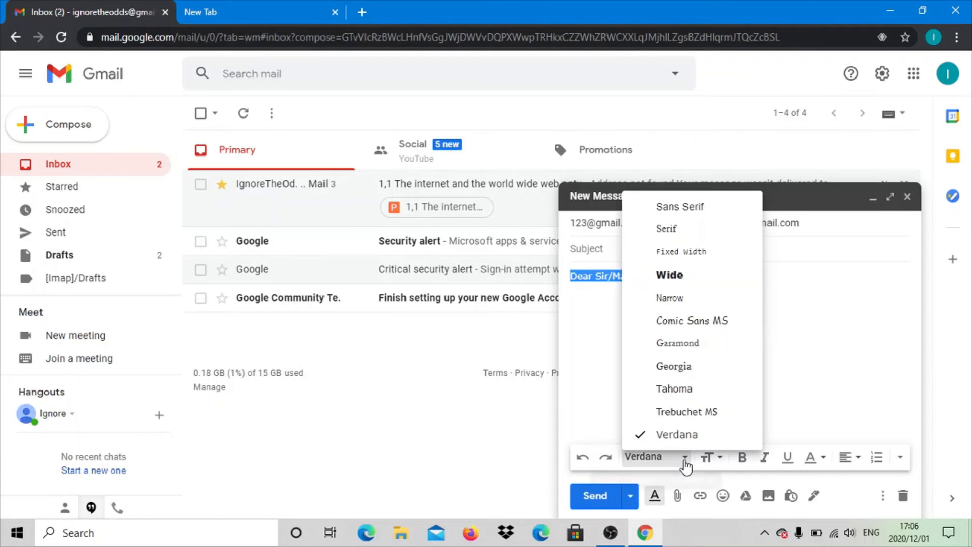
left_click(705, 230)
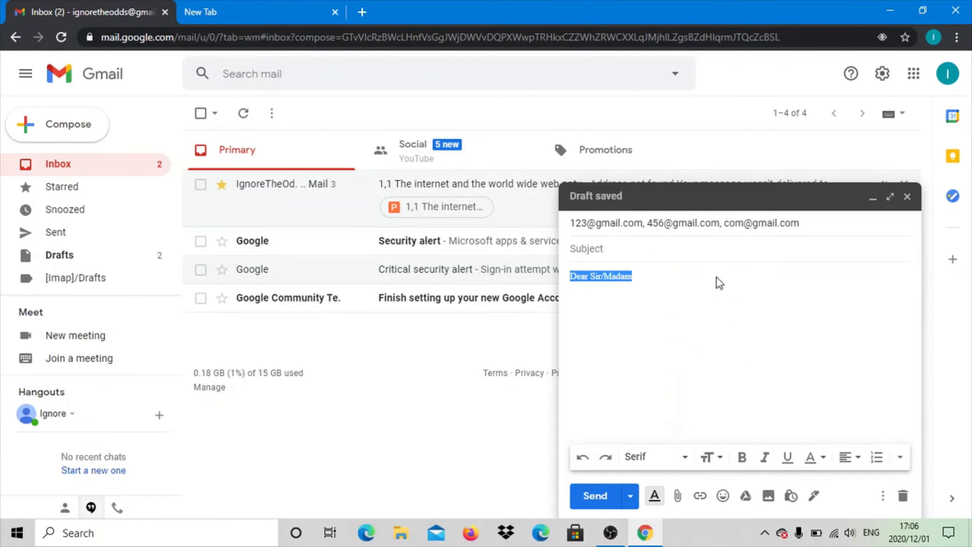
- Try the Small and Large text sizes on the "Dear Sir/Madam" greeting and set it to Huge
left_click(725, 459)
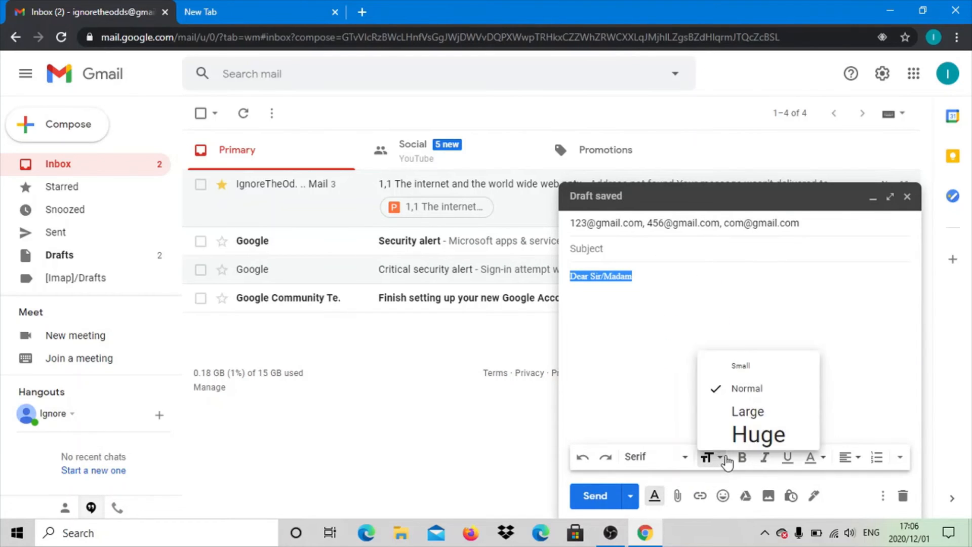
left_click(745, 367)
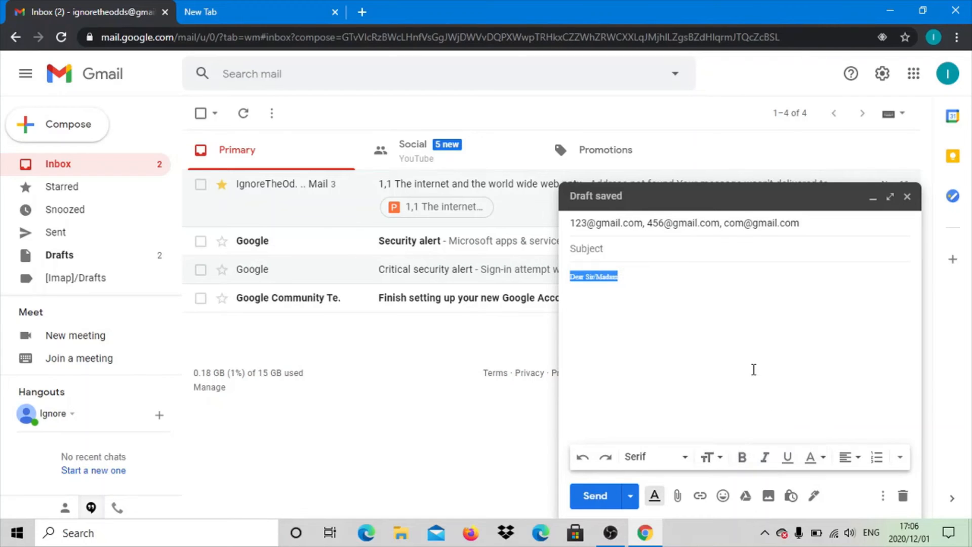
left_click(723, 461)
left_click(740, 412)
left_click(724, 454)
left_click(735, 436)
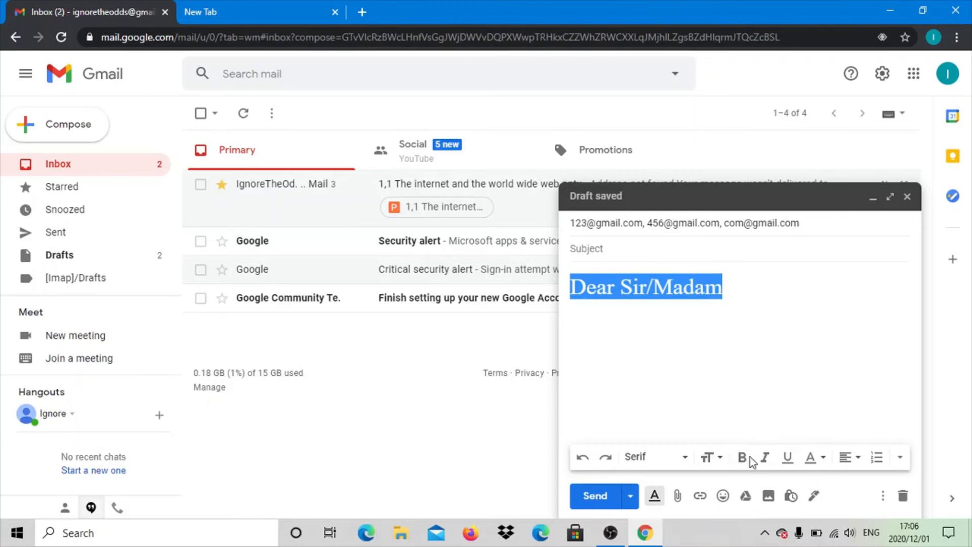
- Make the "Dear Sir/Madam" greeting bold and turn it into a centred numbered list item
left_click(743, 459)
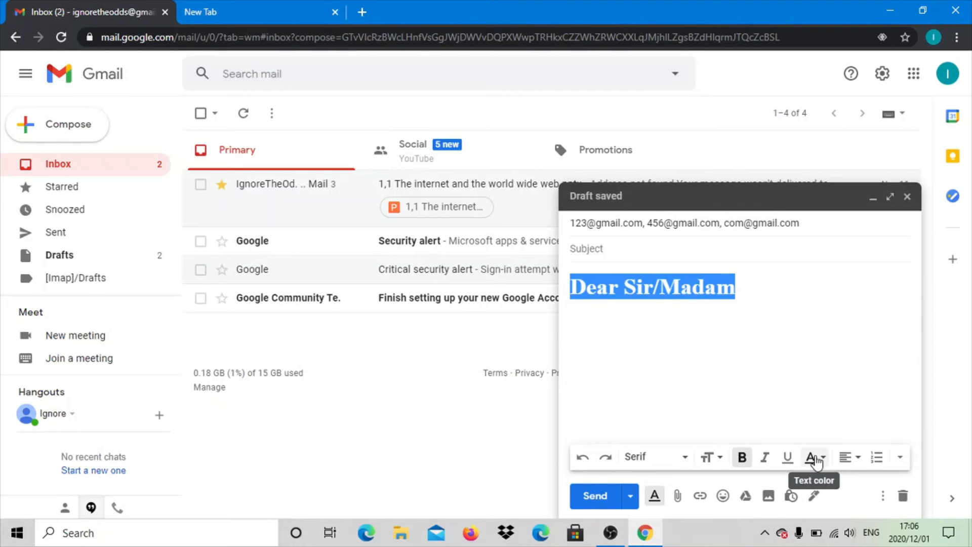
left_click(853, 458)
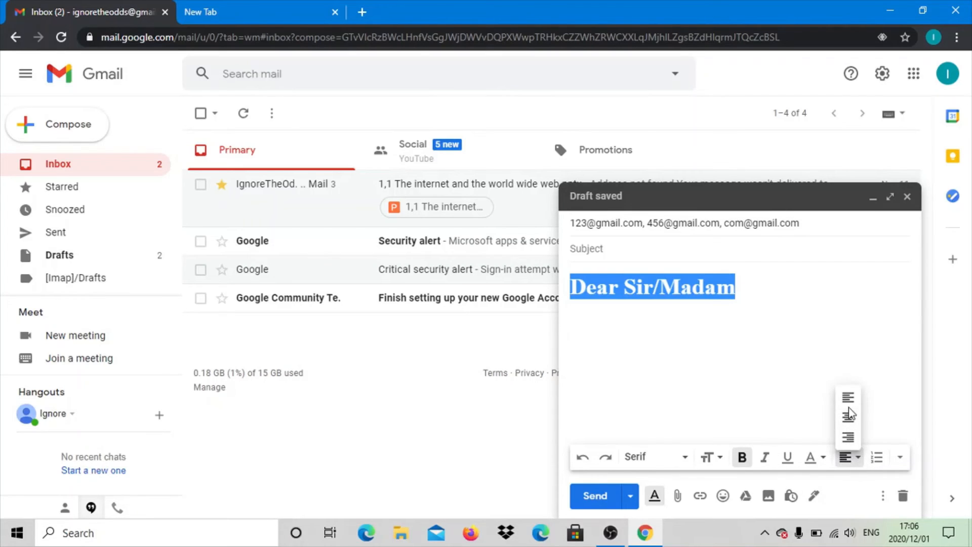
left_click(849, 416)
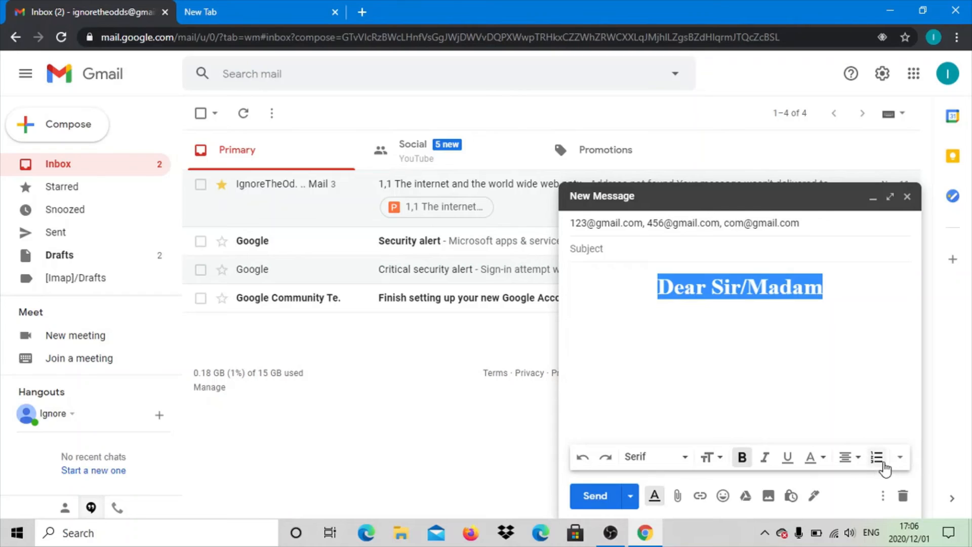
left_click(884, 463)
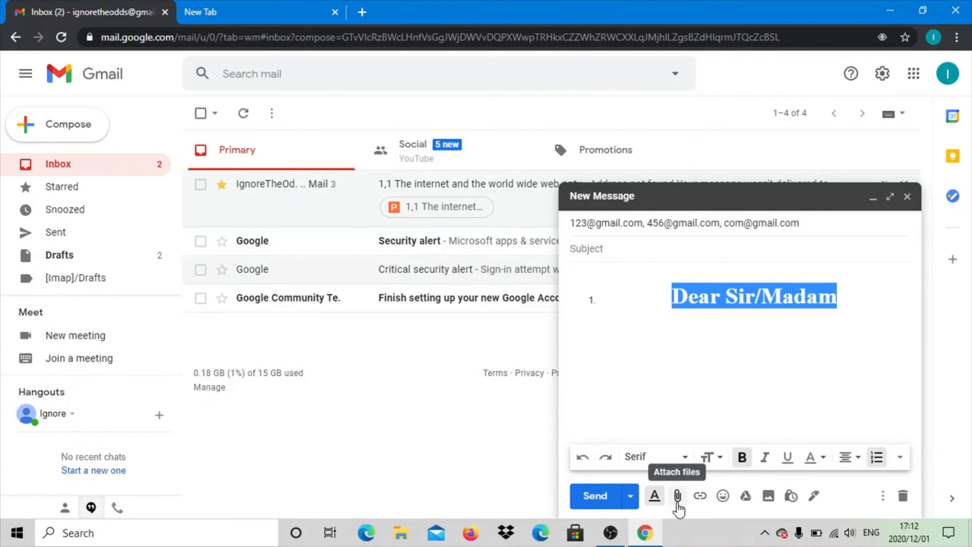
- Attach the image ".-min.png" from the imagecompressor folder in Downloads to the message
left_click(678, 504)
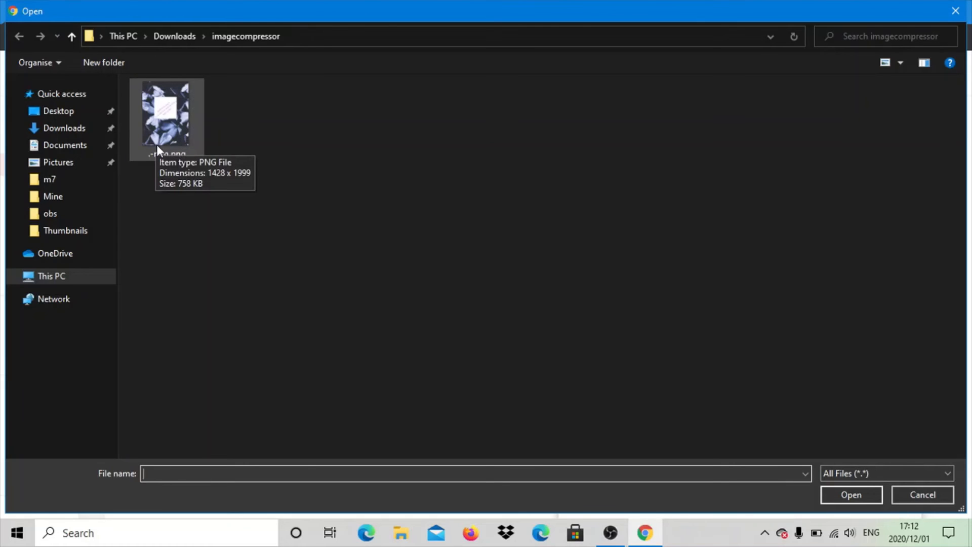
left_click(157, 144)
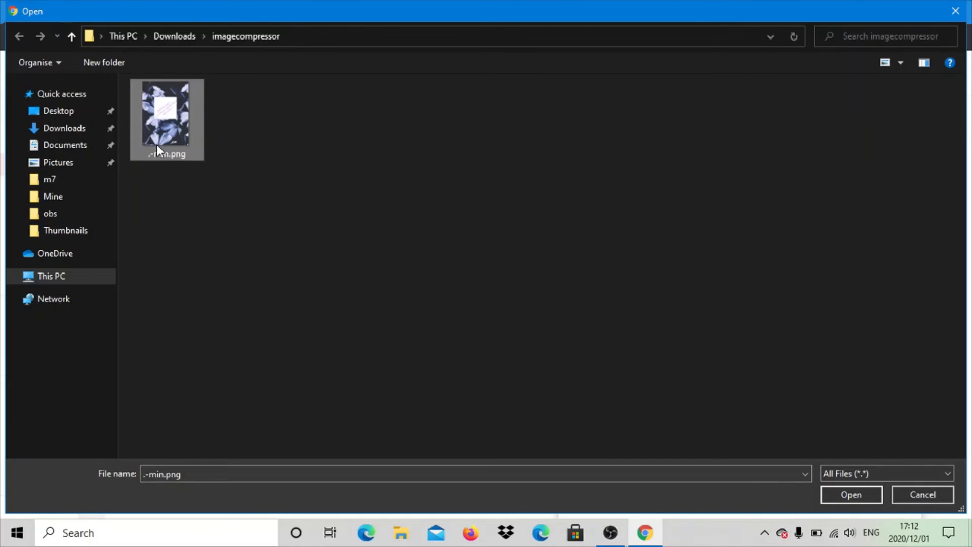
left_click(847, 496)
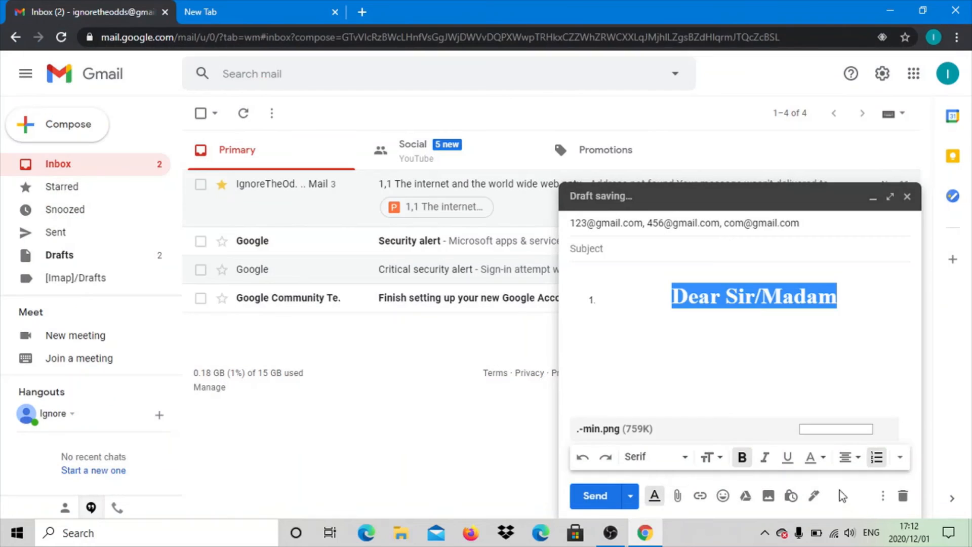
- Try changing the display text of a web link on the "Dear Sir/Madam" greeting, and discard the link
left_click(698, 498)
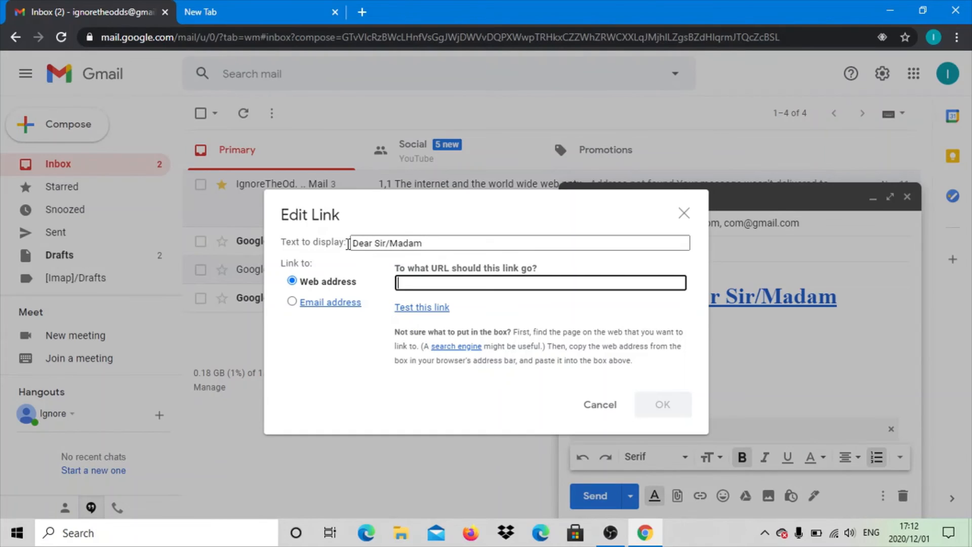
left_click(460, 246)
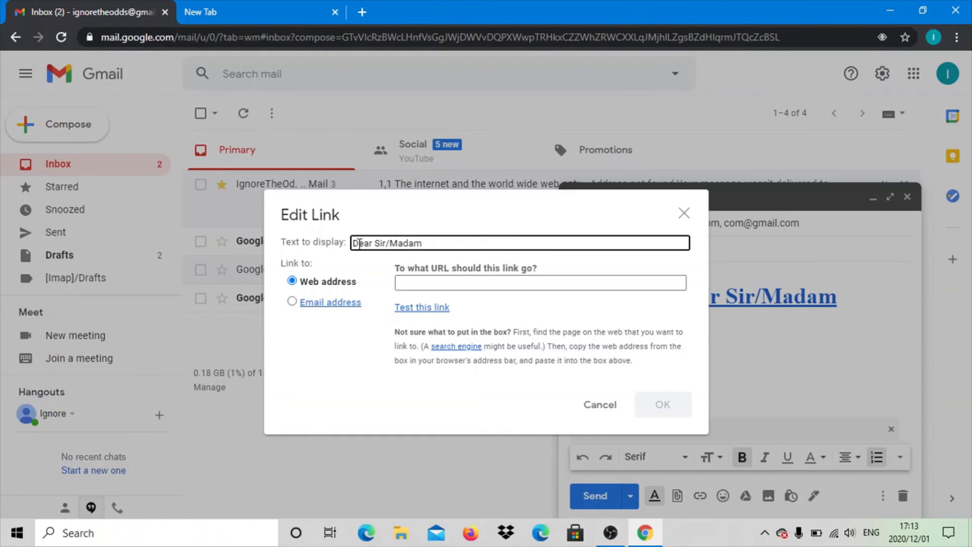
key("BackSpace")
key("BackSpace")
key("BackSpace")
key("BackSpace")
key("BackSpace")
key("BackSpace")
key("BackSpace")
key("BackSpace")
key("BackSpace")
key("BackSpace")
key("BackSpace")
key("BackSpace")
key("BackSpace")
key("BackSpace")
type("good")
left_click(600, 412)
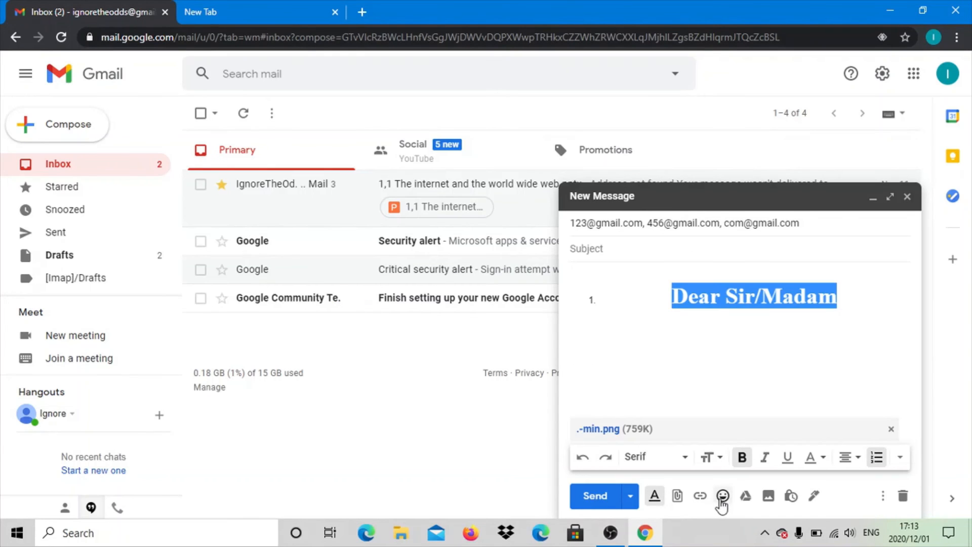
- Browse the available emojis and the Google Drive files offered for the message without inserting any
left_click(723, 496)
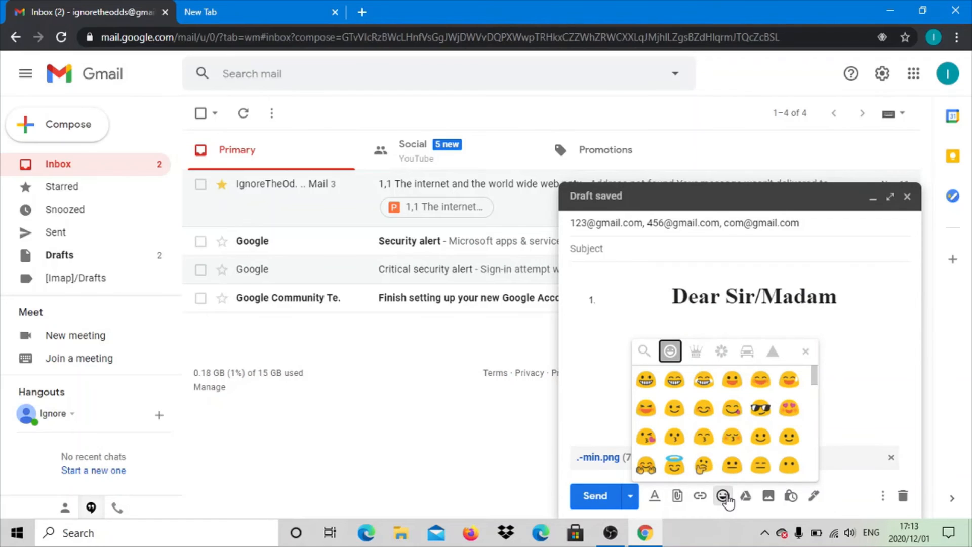
scroll(756, 416, "down", 5)
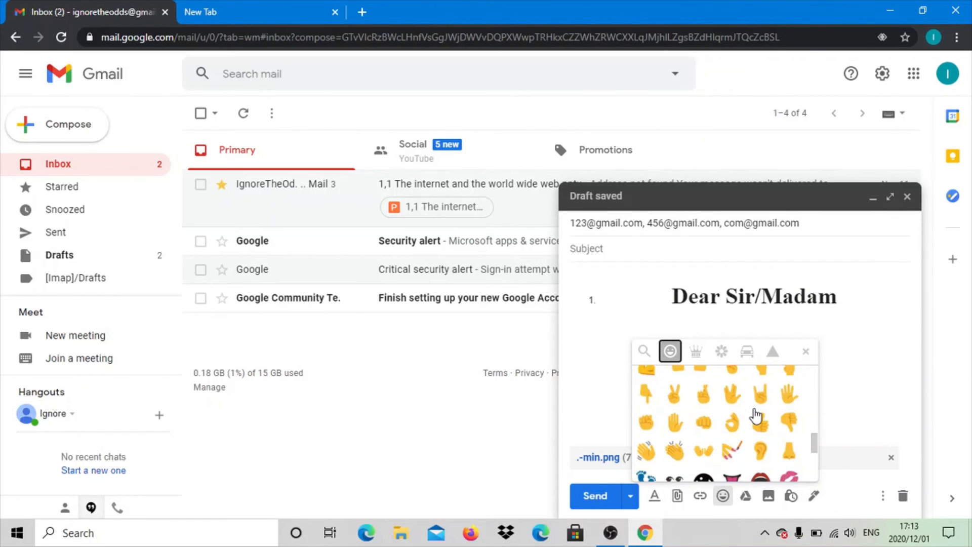
scroll(756, 416, "down", 10)
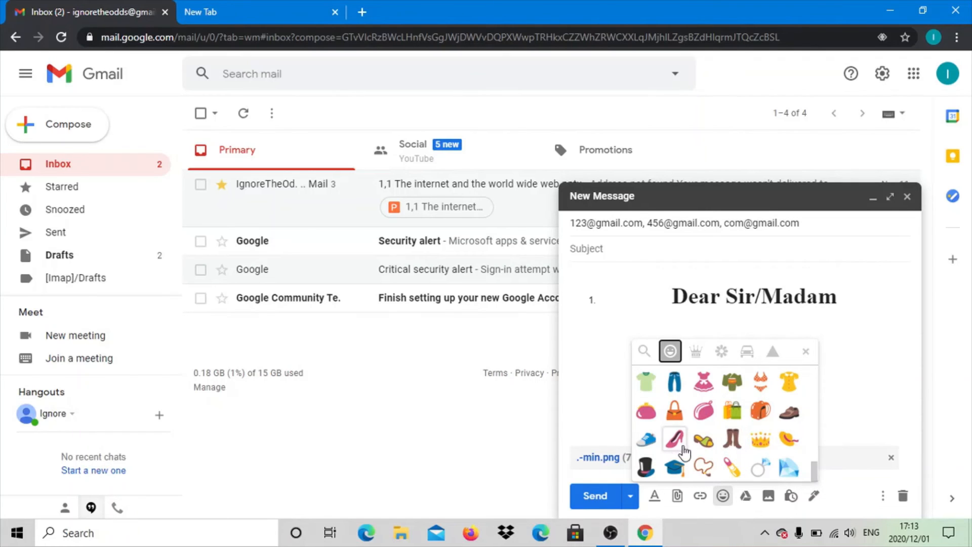
left_click(867, 424)
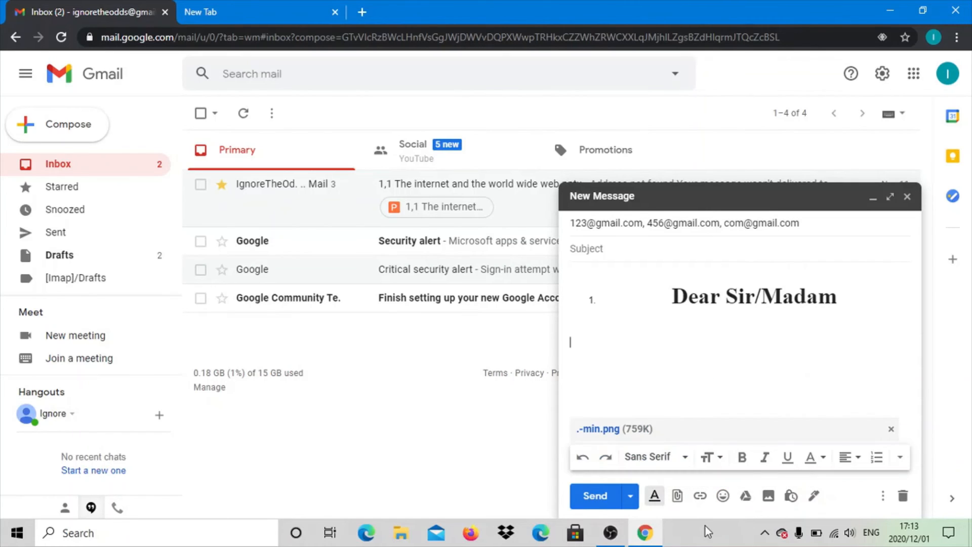
left_click(746, 498)
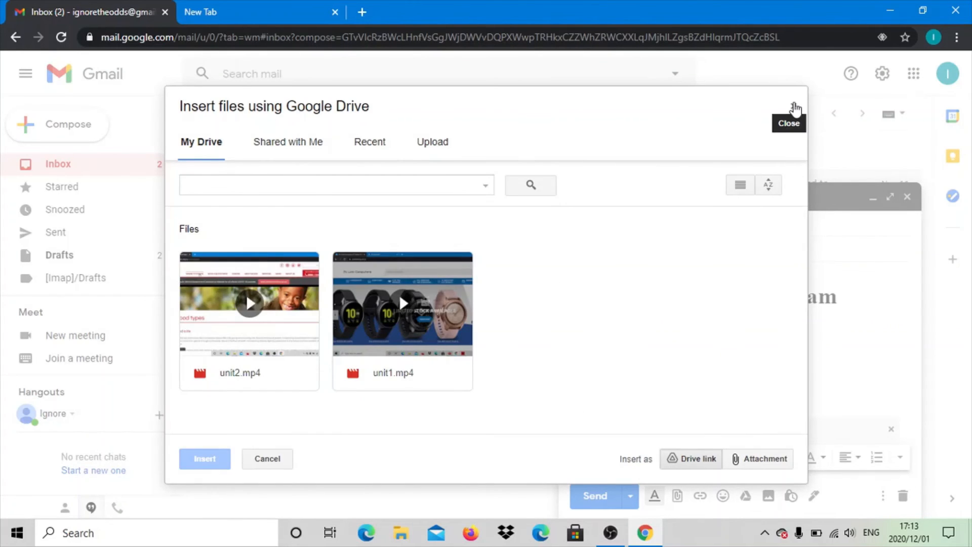
left_click(794, 107)
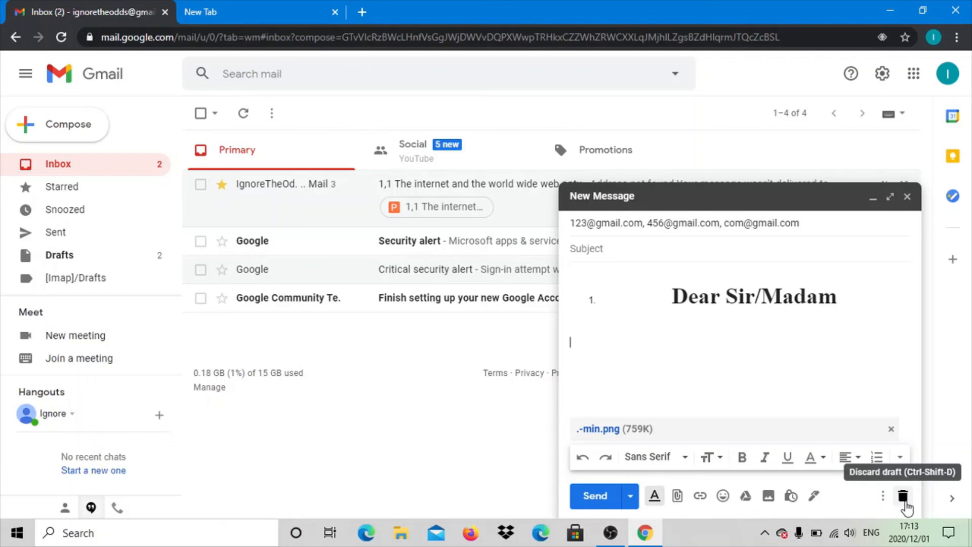
- Close the message so it is kept as a draft, and reopen the newest draft from Drafts
left_click(907, 200)
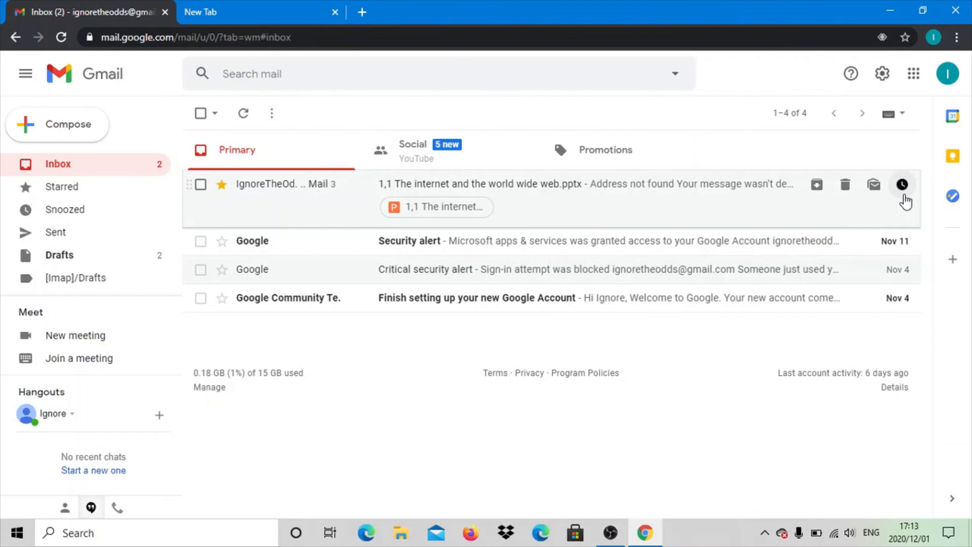
left_click(57, 259)
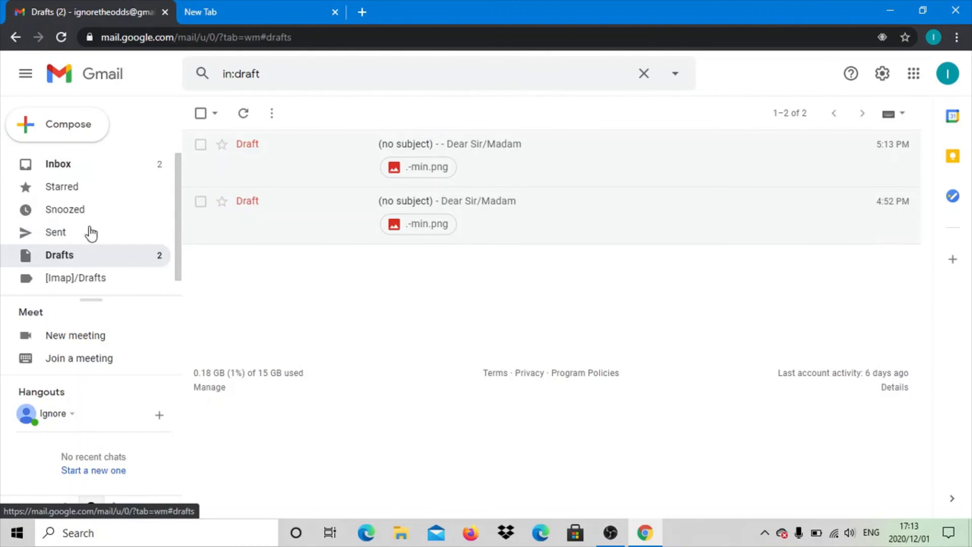
left_click(350, 152)
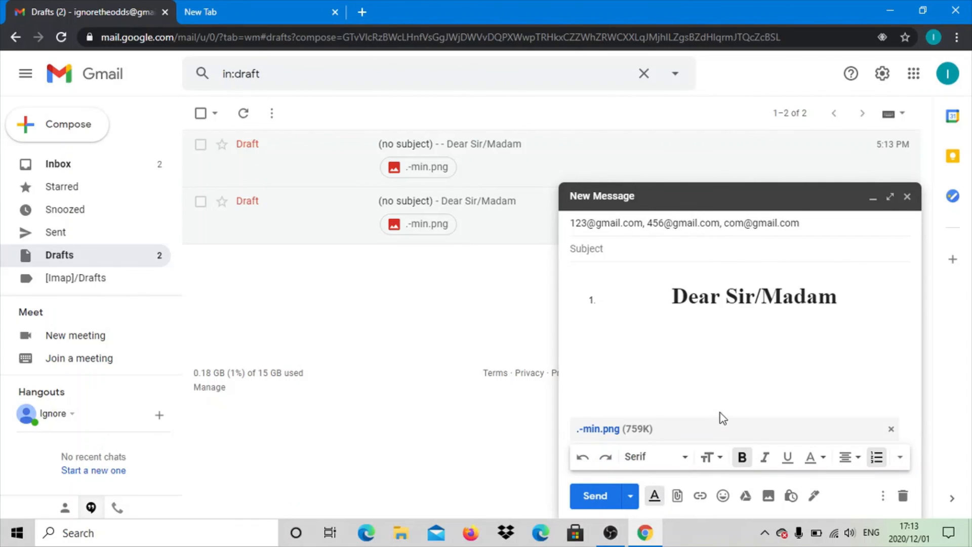
- View the sent and starred mail, closing the reopened draft in between, and return to the inbox
left_click(81, 231)
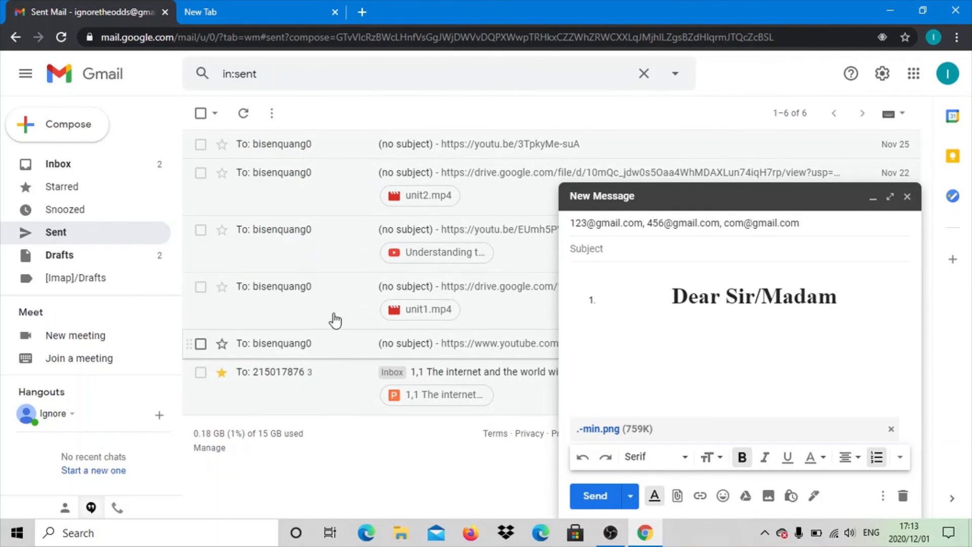
left_click(907, 196)
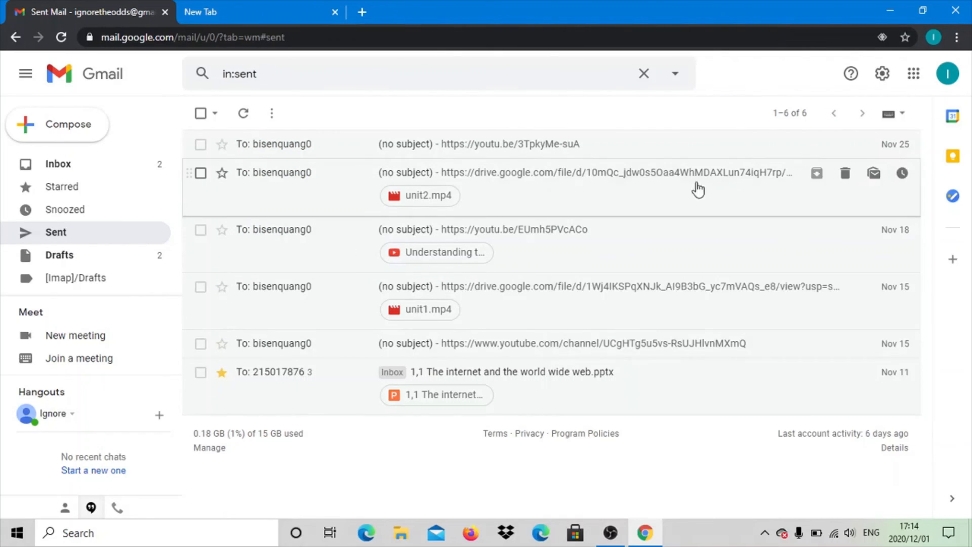
left_click(55, 199)
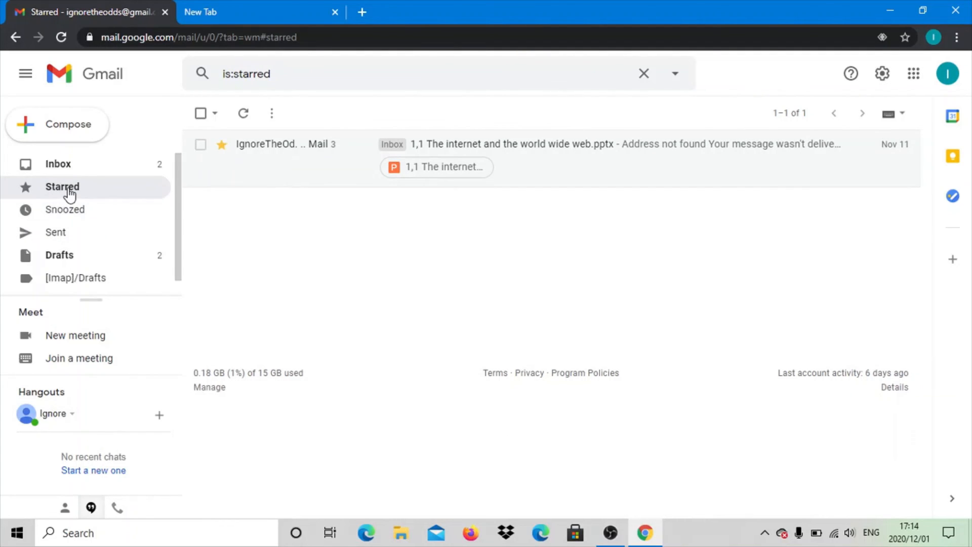
left_click(70, 164)
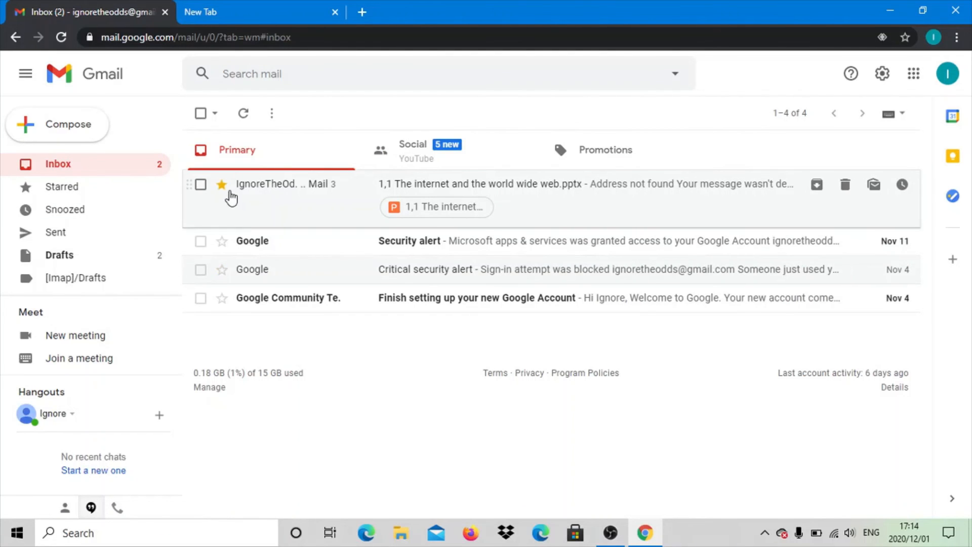
- Star the "Security alert" email in the inbox and toggle its checkbox until it is selected
left_click(221, 243)
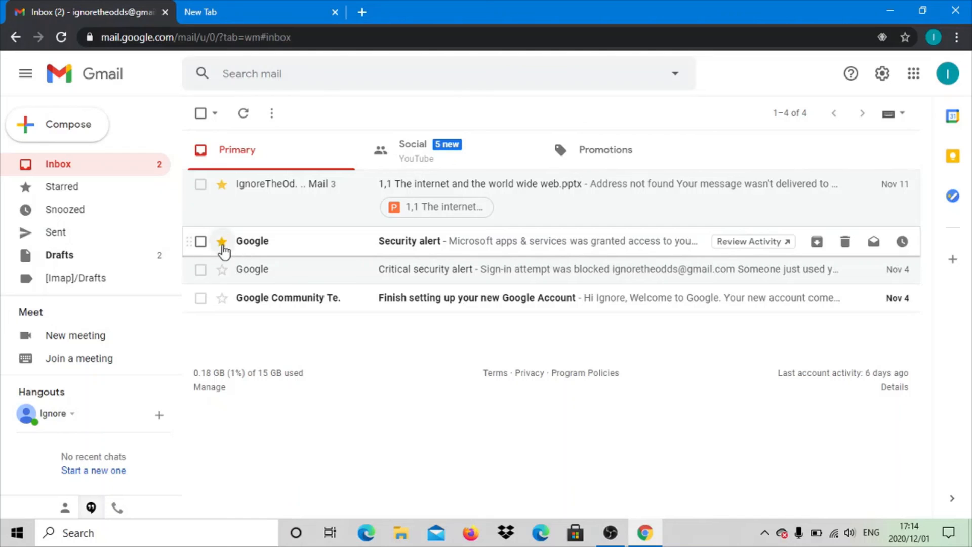
left_click(192, 249)
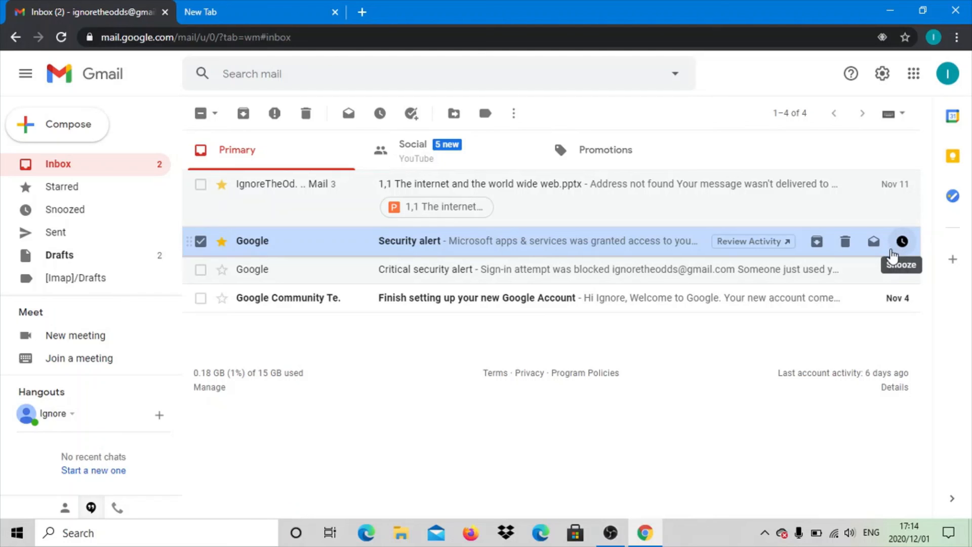
left_click(190, 245)
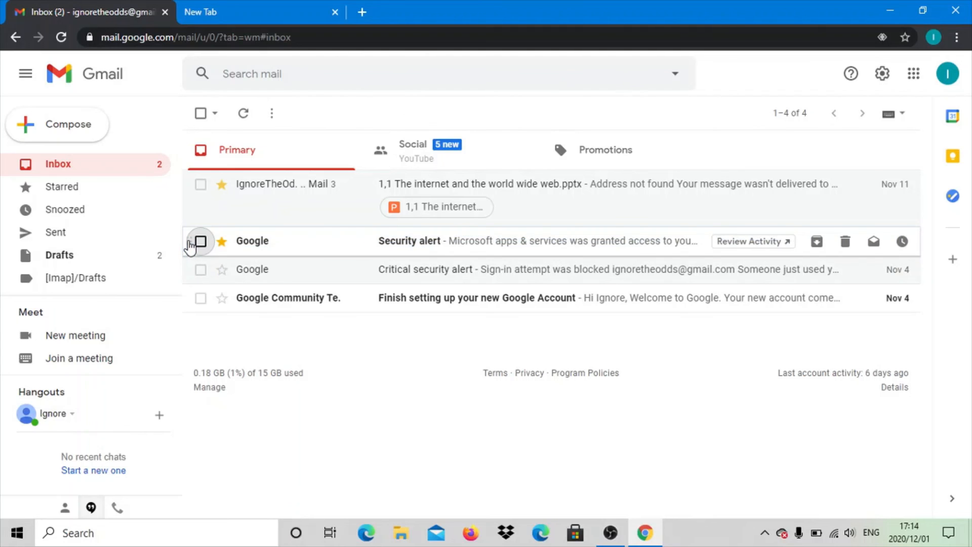
left_click(190, 246)
left_click(189, 243)
left_click(187, 242)
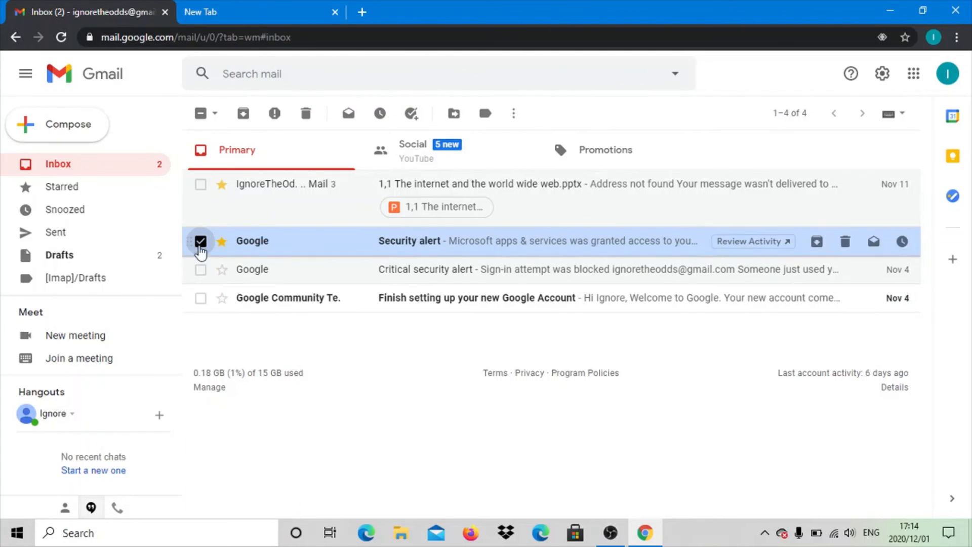
- Deselect the "Security alert" email and remove the stars from it and "1,1 The internet and the world wide web.pptx"
left_click(200, 243)
left_click(222, 242)
left_click(223, 186)
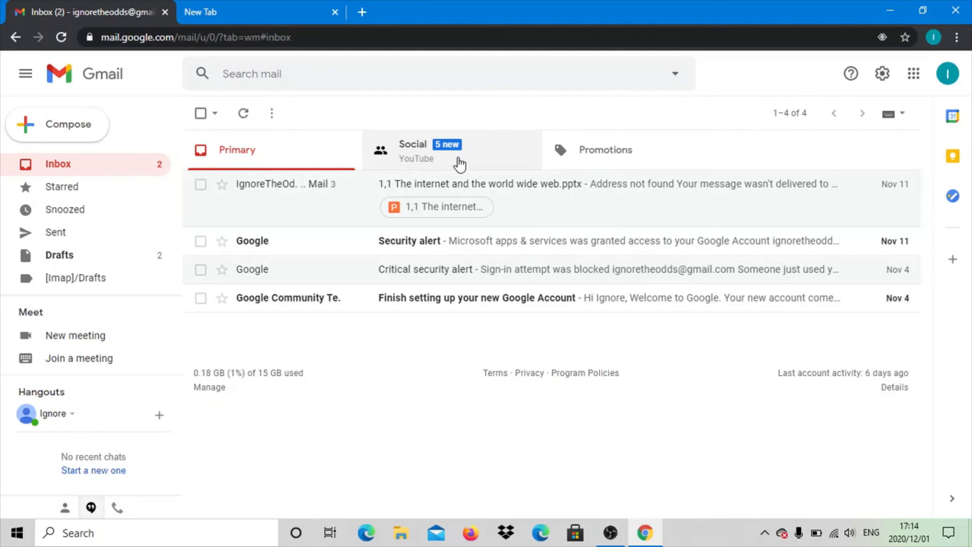